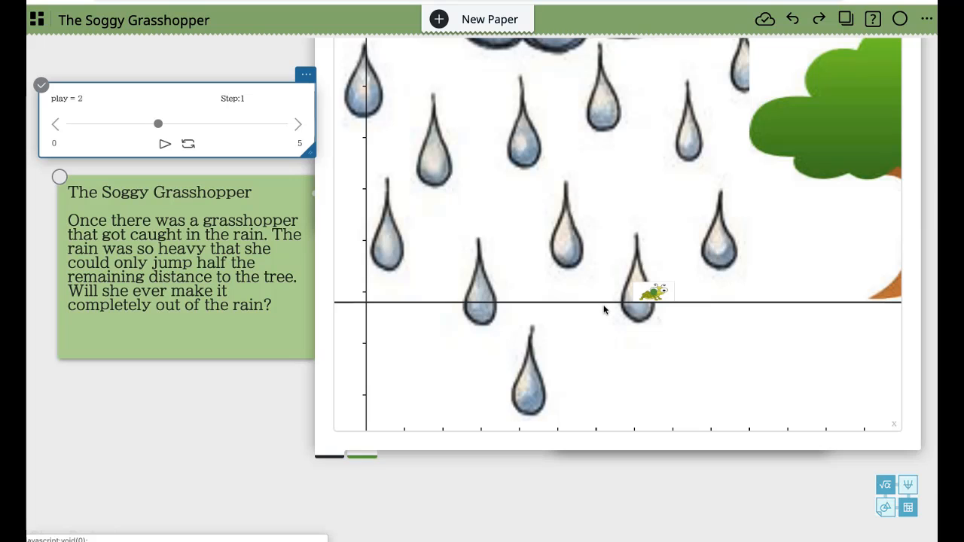
- Add a calculation note to the blank area below the Soggy Grasshopper story note
scroll(604, 309, down, 1)
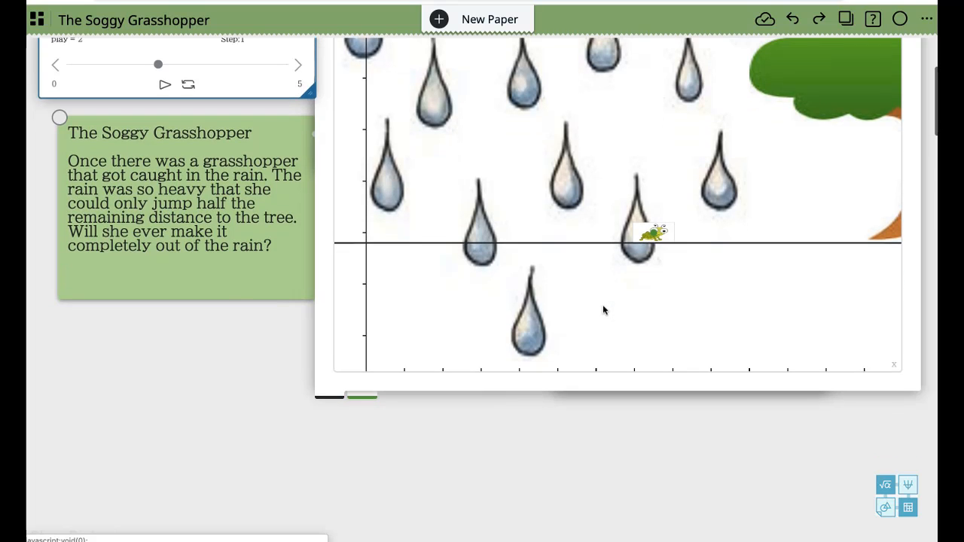
scroll(183, 422, down, 1)
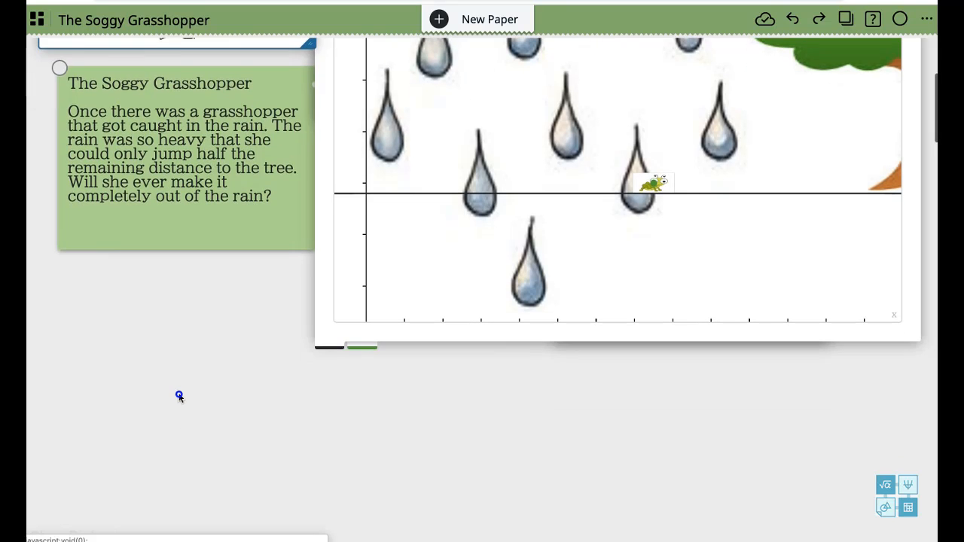
click(181, 394)
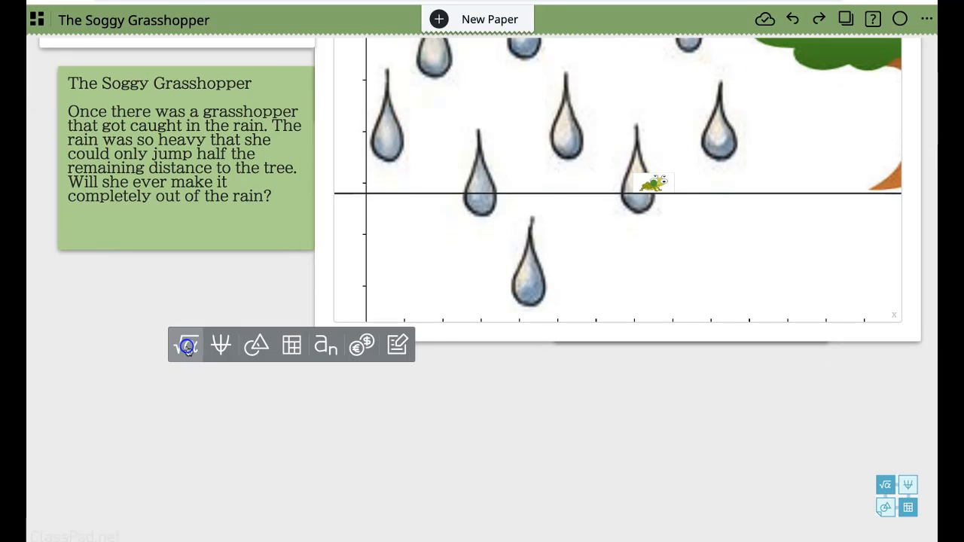
click(187, 344)
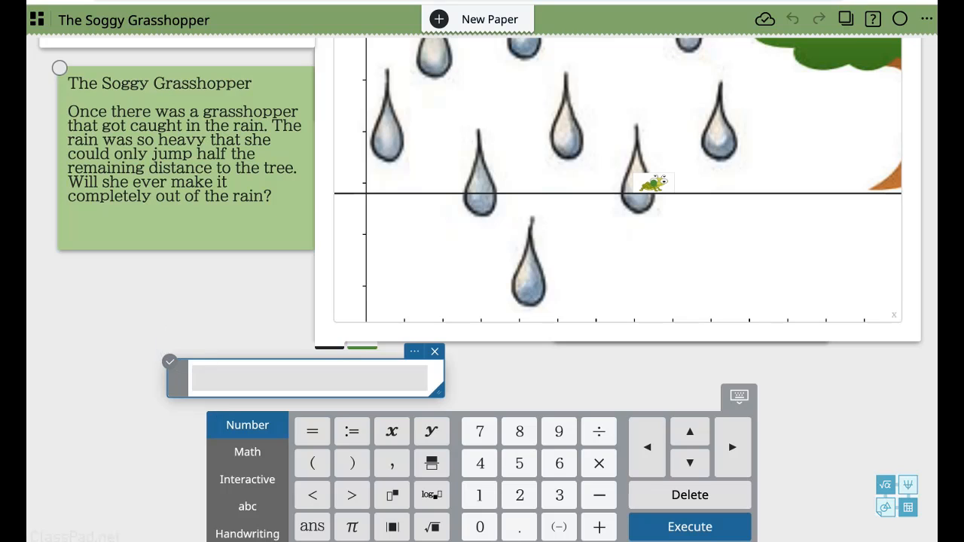
- Calculate 1 − 1/2 in the new calculation note
text(1)
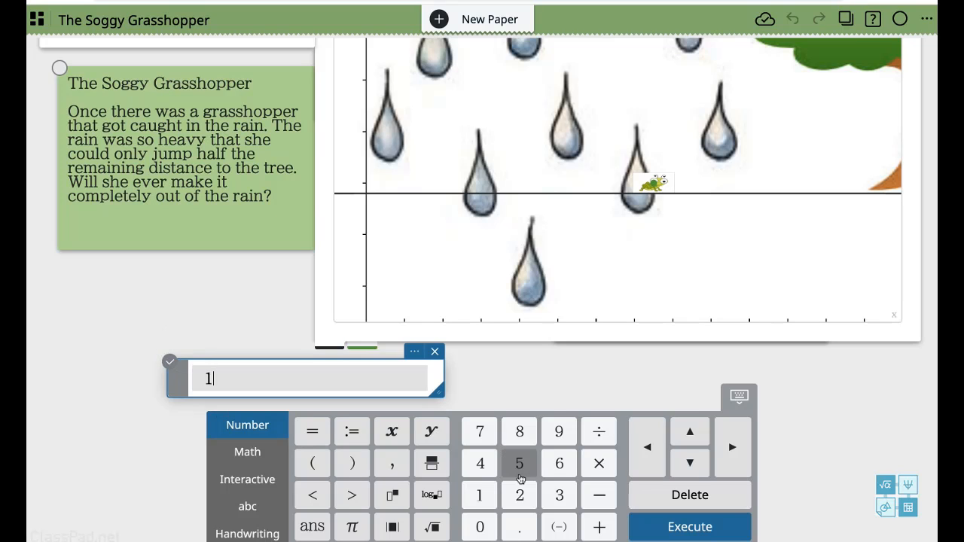
click(599, 495)
click(482, 496)
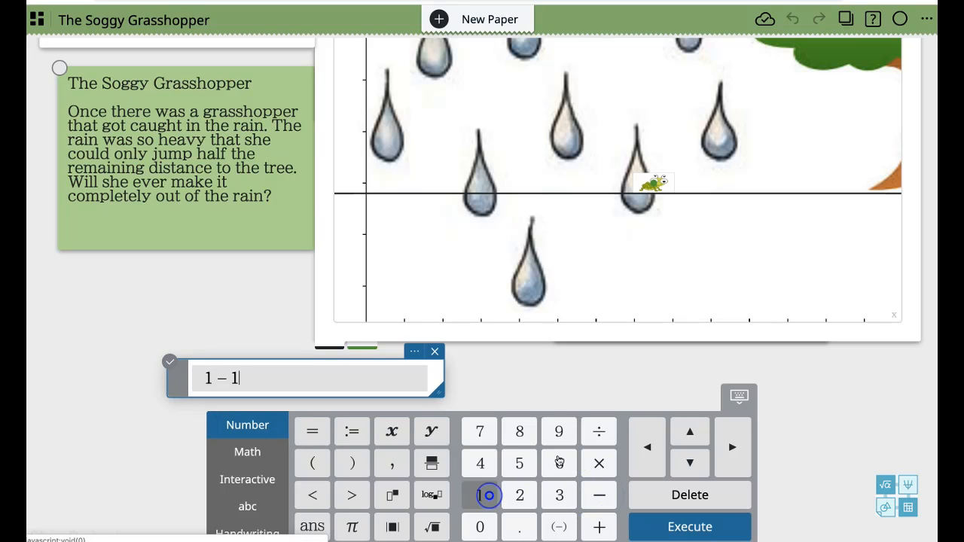
click(599, 431)
click(530, 496)
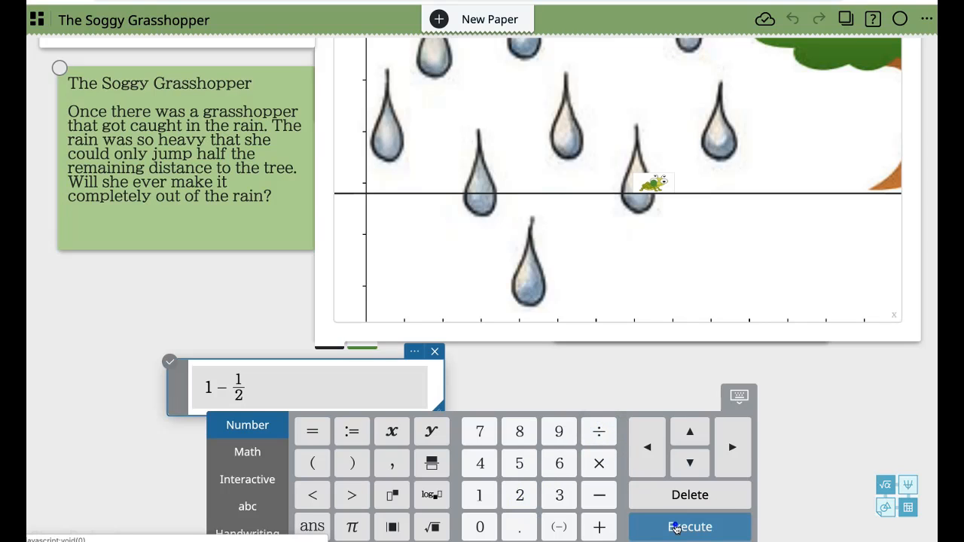
click(675, 524)
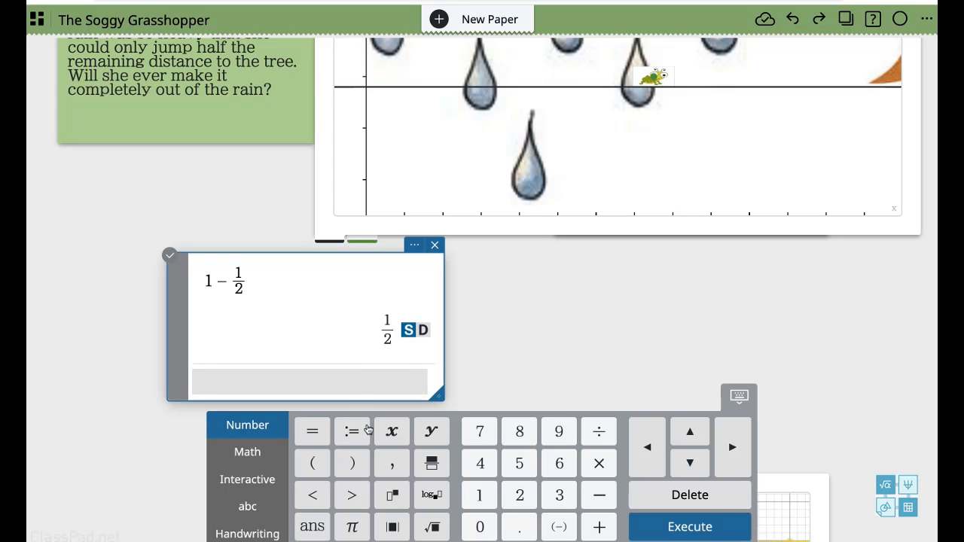
- Calculate half of the previous answer with the expression 1/2 ans, entering 1/2 as a fraction
click(479, 493)
click(598, 431)
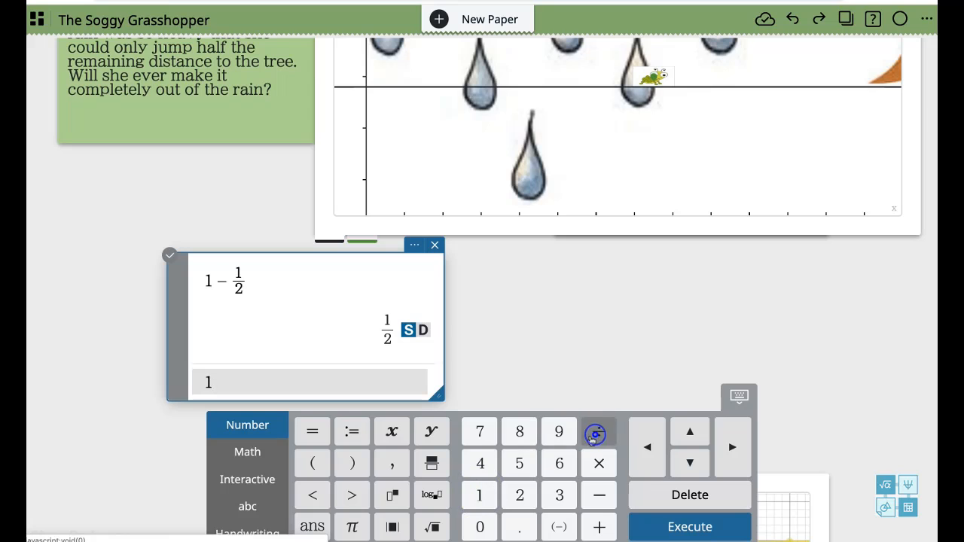
click(520, 493)
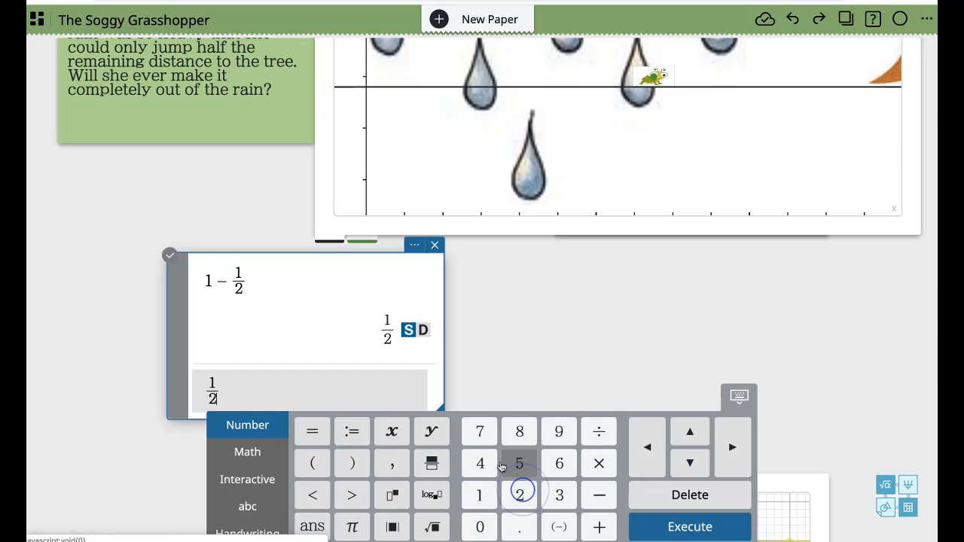
click(732, 446)
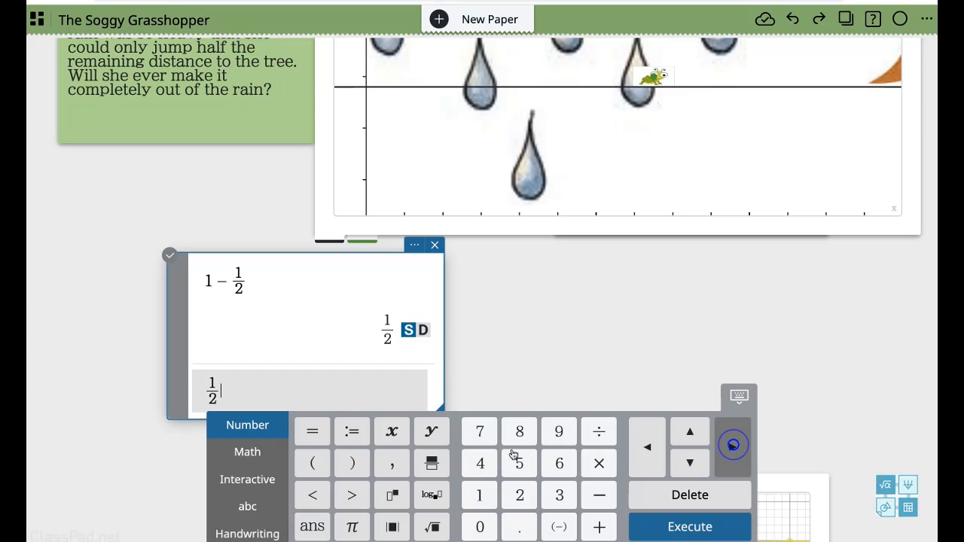
click(312, 526)
click(673, 526)
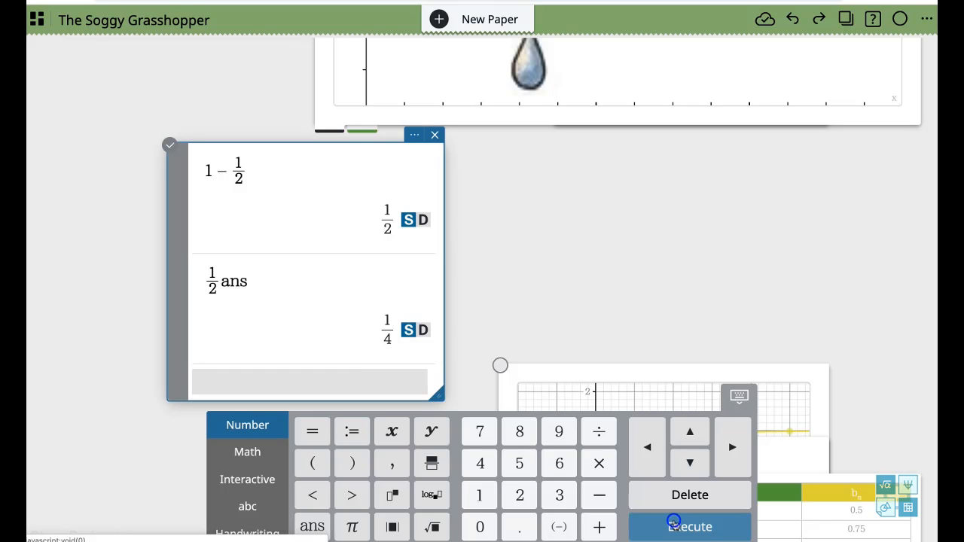
- Repeat the 1/2 ans calculation eight more times to keep halving the remaining distance
click(674, 526)
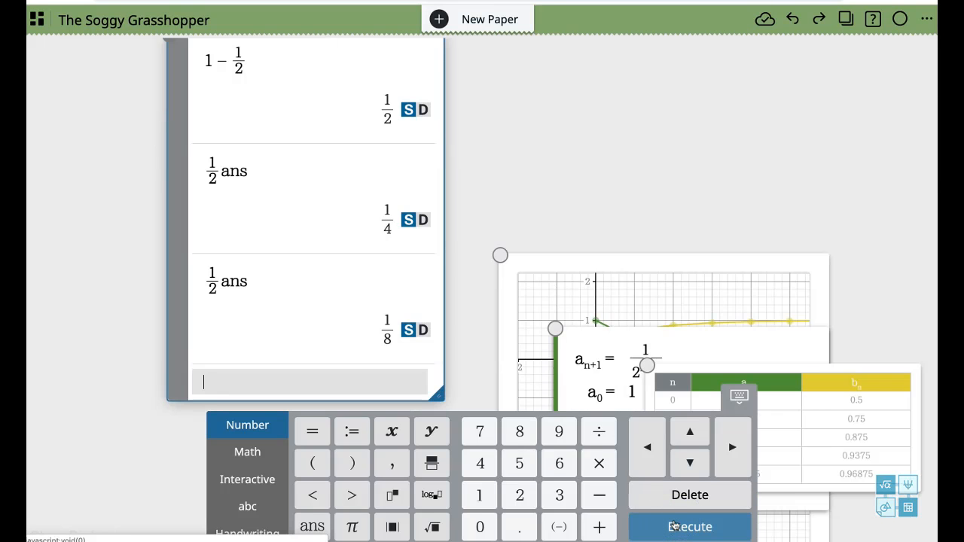
click(674, 522)
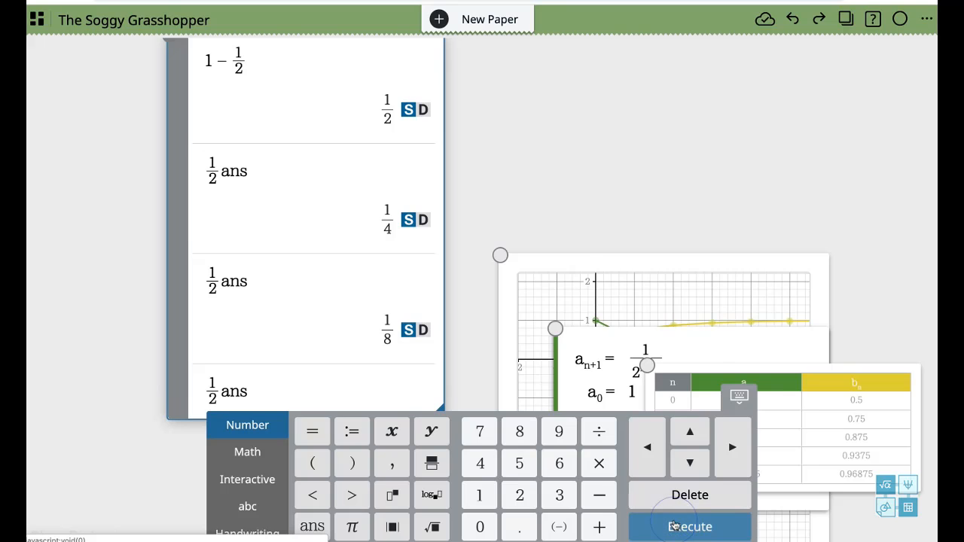
click(674, 522)
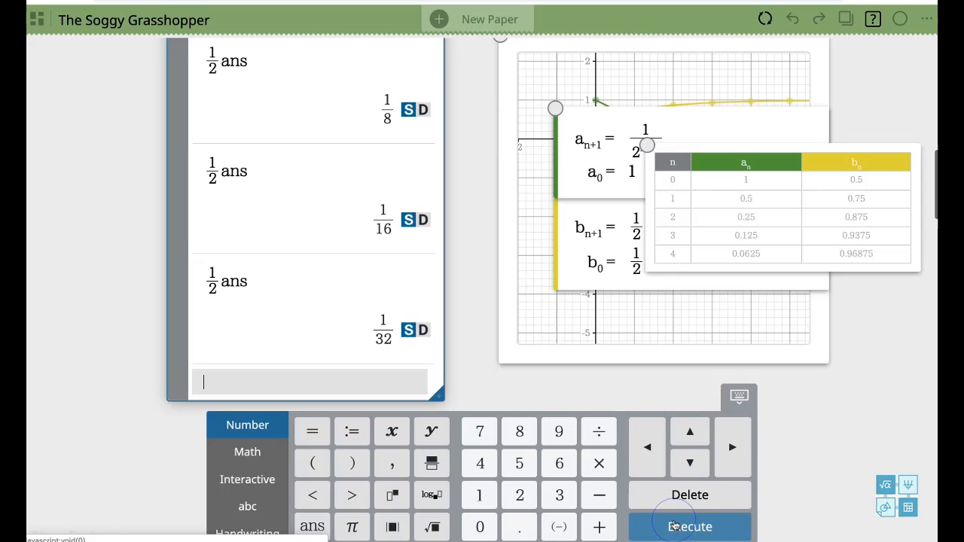
click(674, 522)
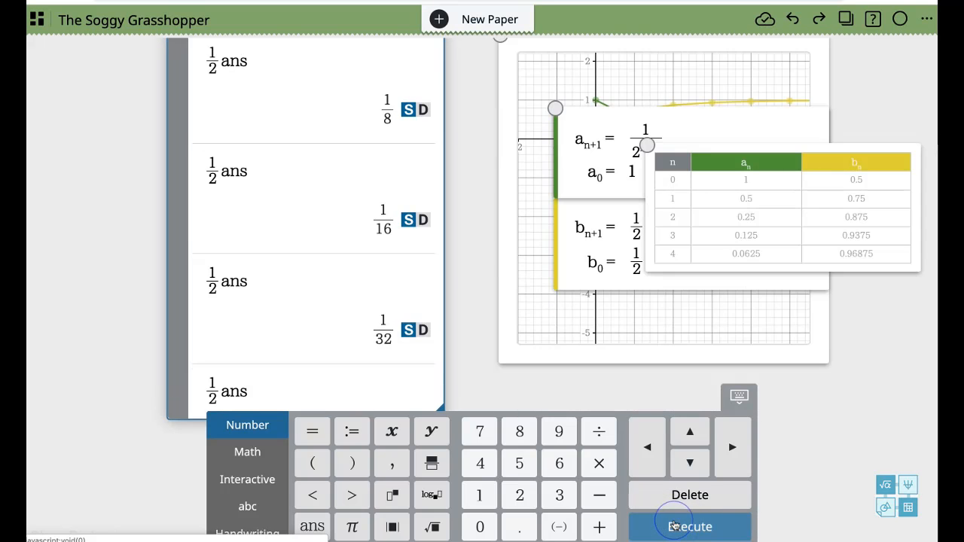
click(674, 522)
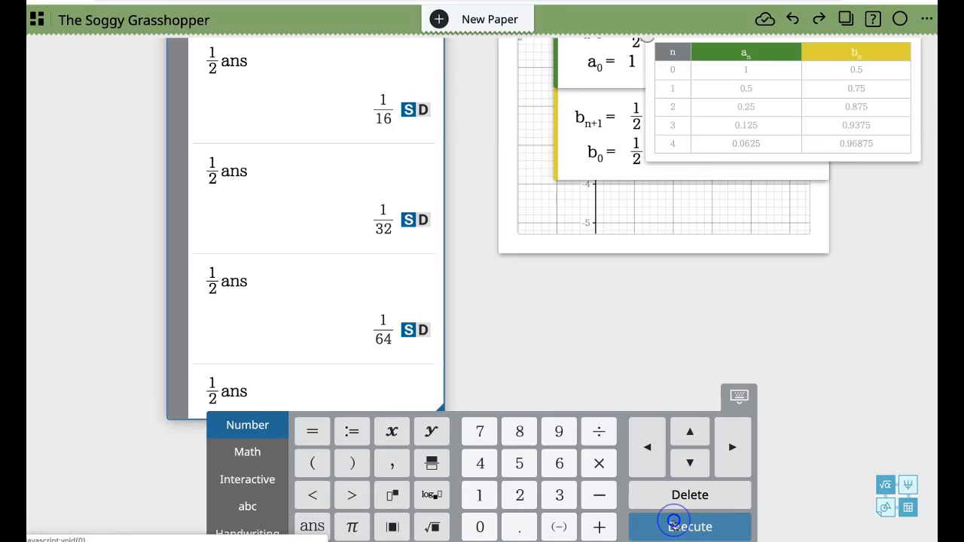
click(674, 524)
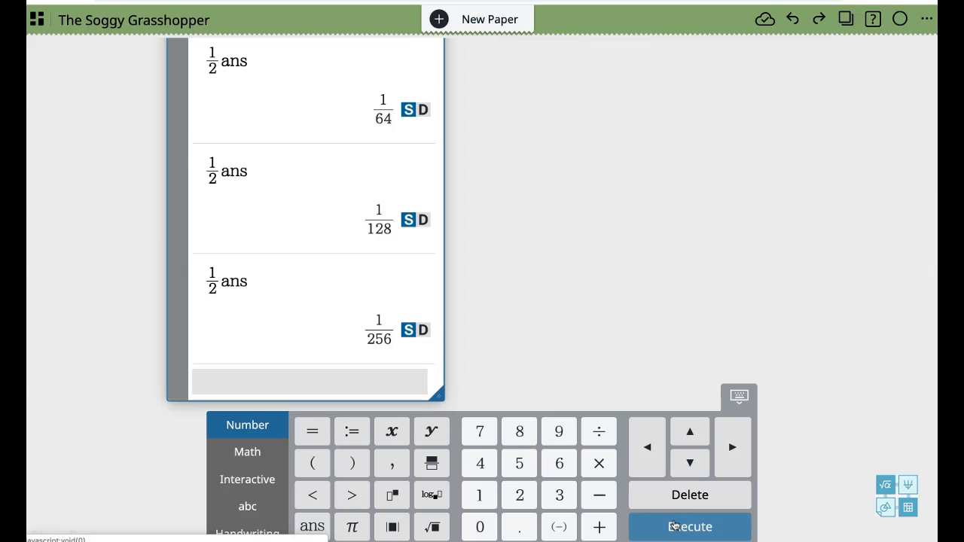
click(674, 525)
click(674, 525)
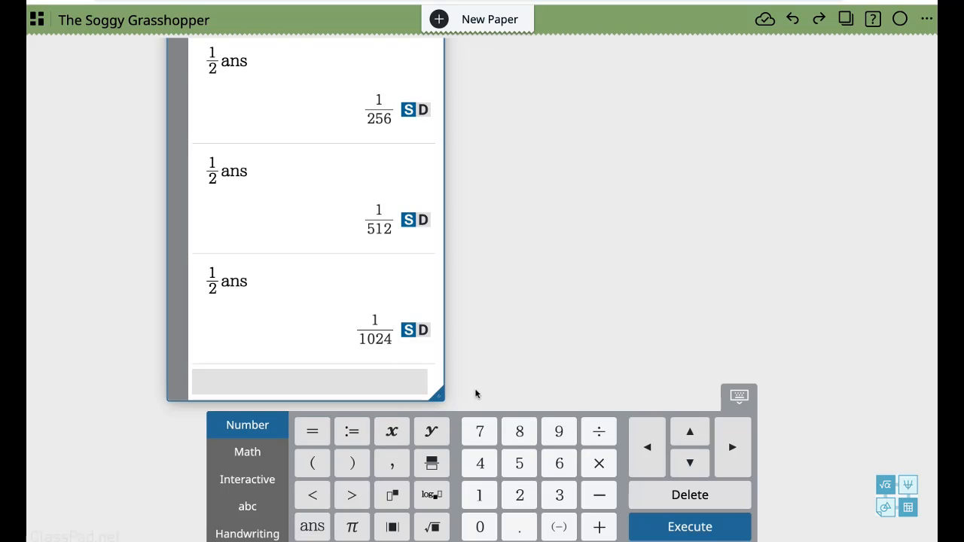
- Evaluate the fraction 1/2 on a new line as the starting value for the distance travelled
click(481, 493)
click(597, 433)
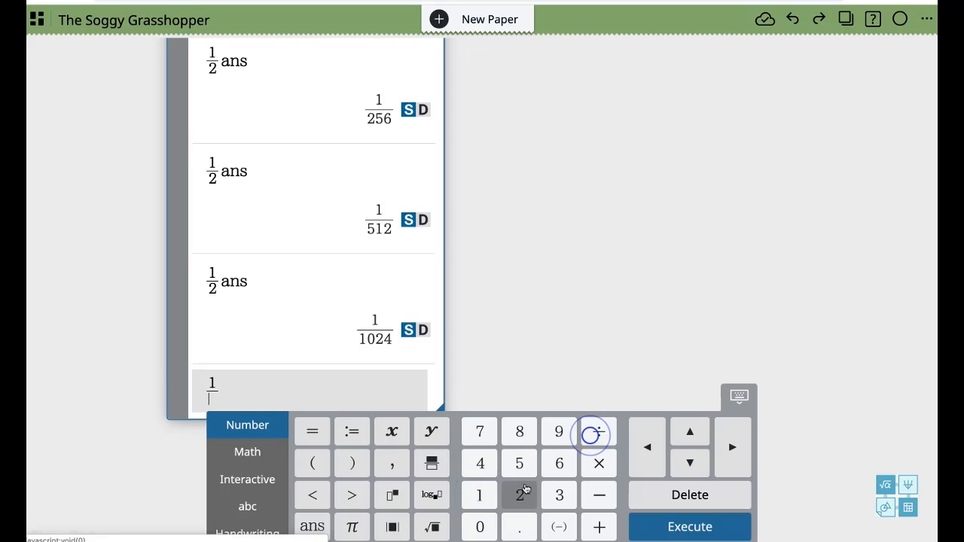
click(521, 491)
click(691, 525)
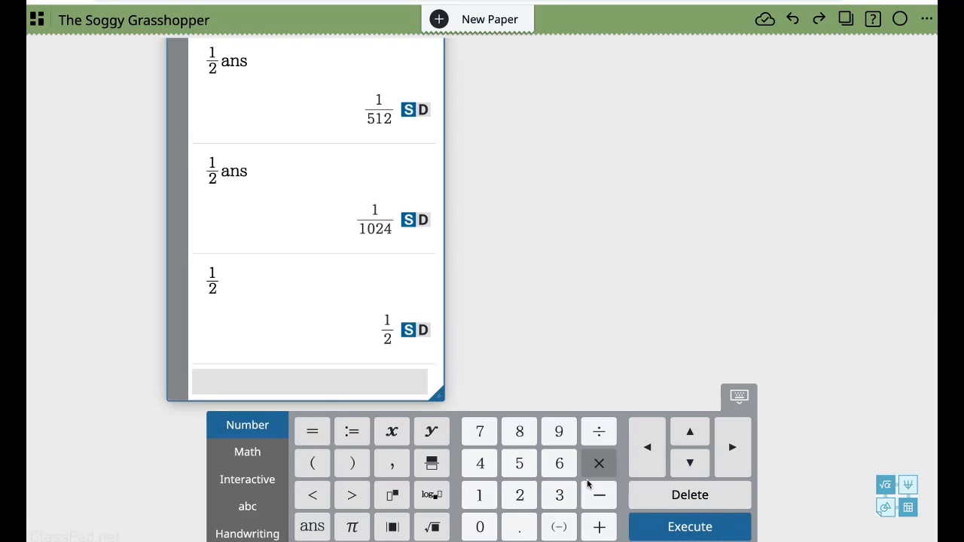
- Calculate 1/2 + 1/2 ans on the following line, keeping the plus sign outside the first fraction's denominator
click(478, 494)
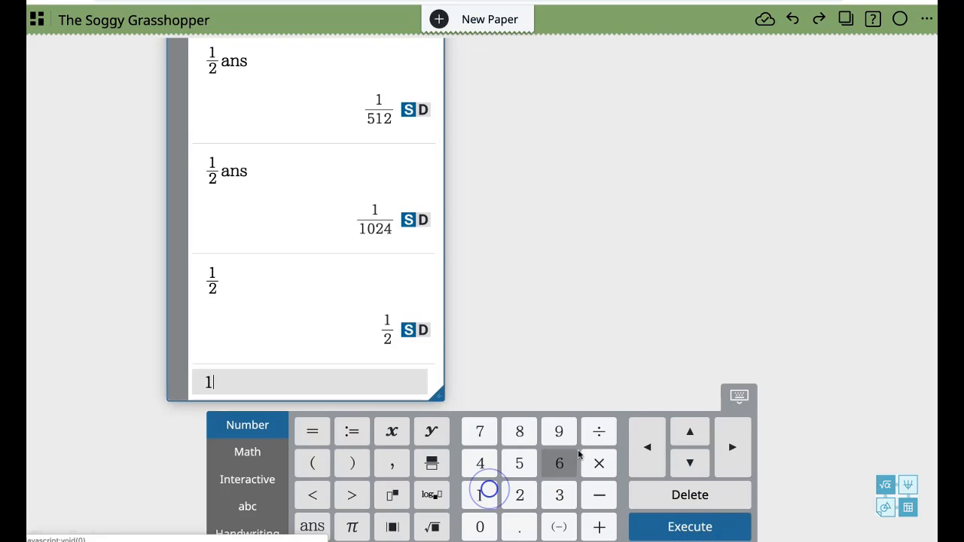
click(598, 433)
click(519, 495)
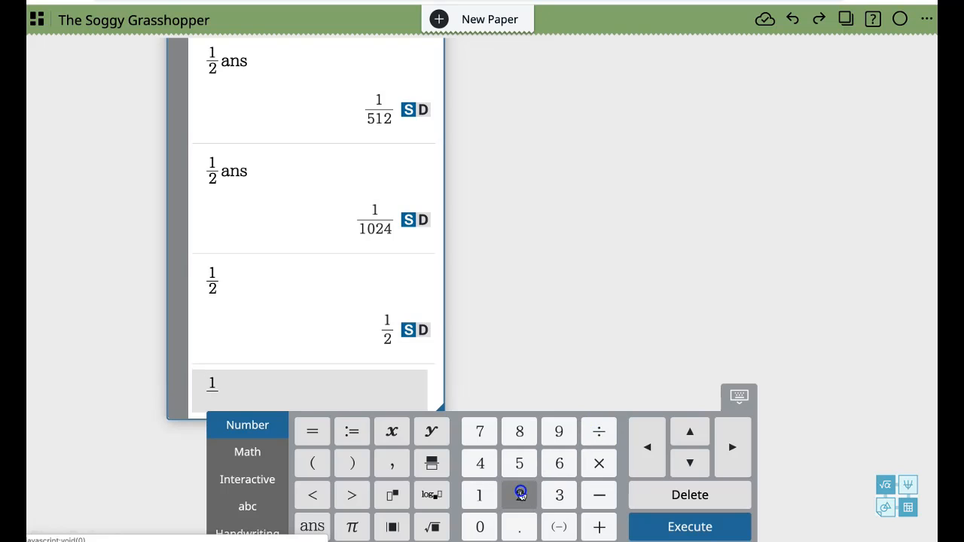
click(599, 527)
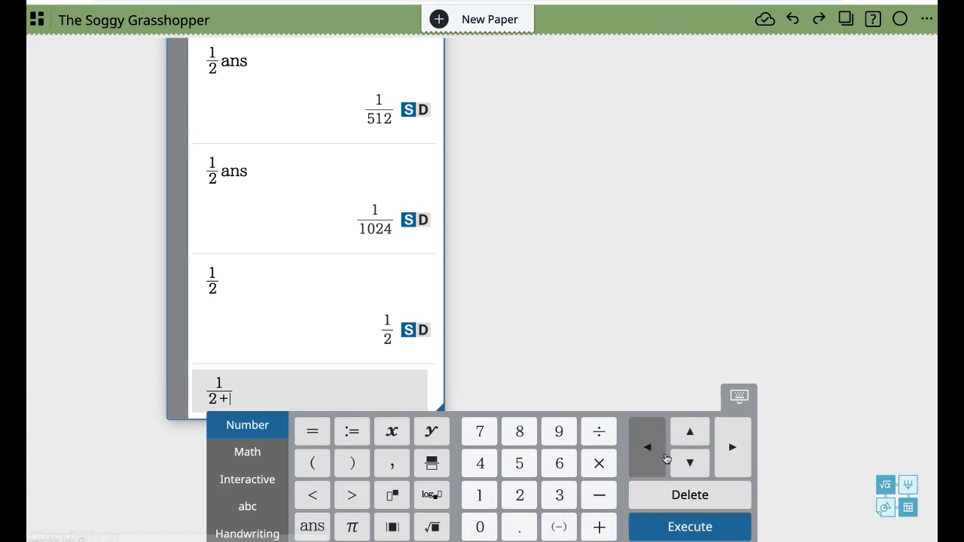
click(663, 486)
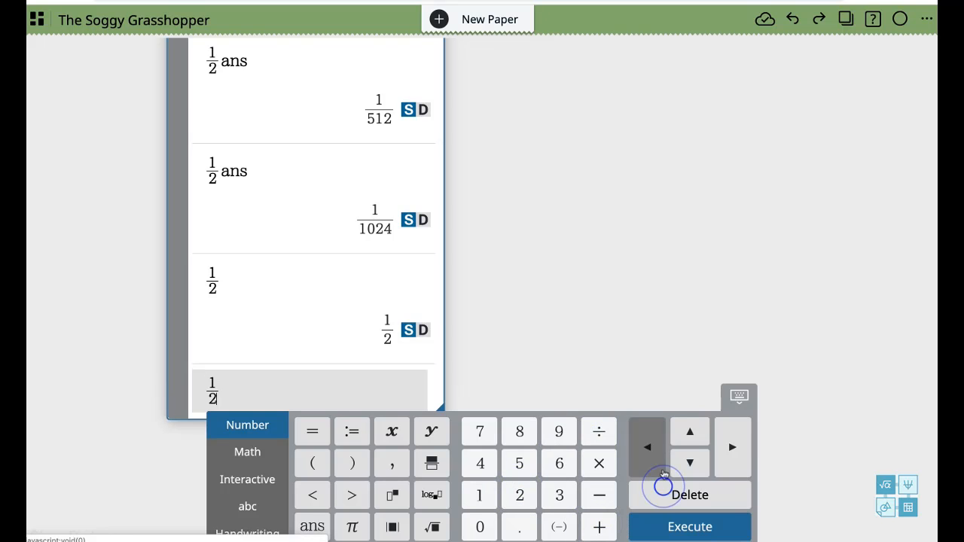
click(732, 448)
click(594, 524)
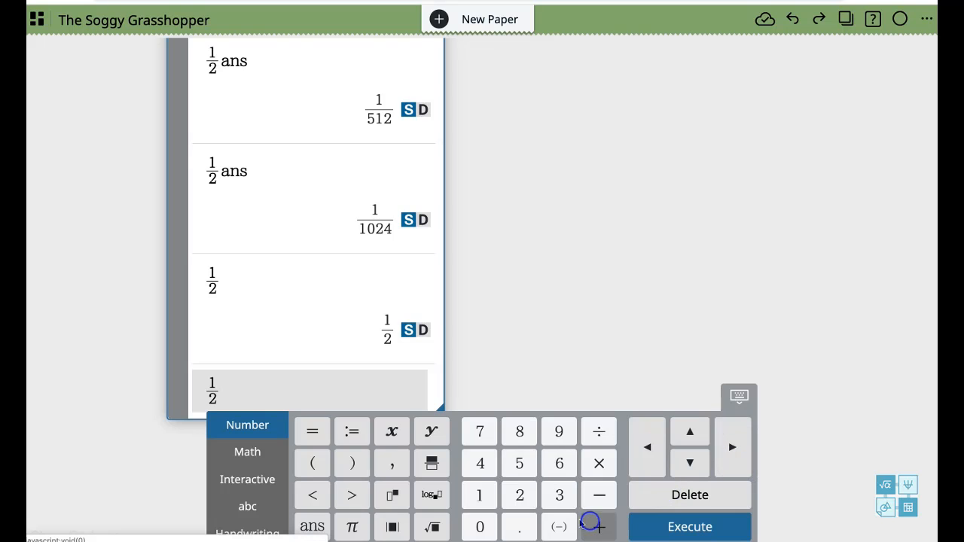
click(494, 497)
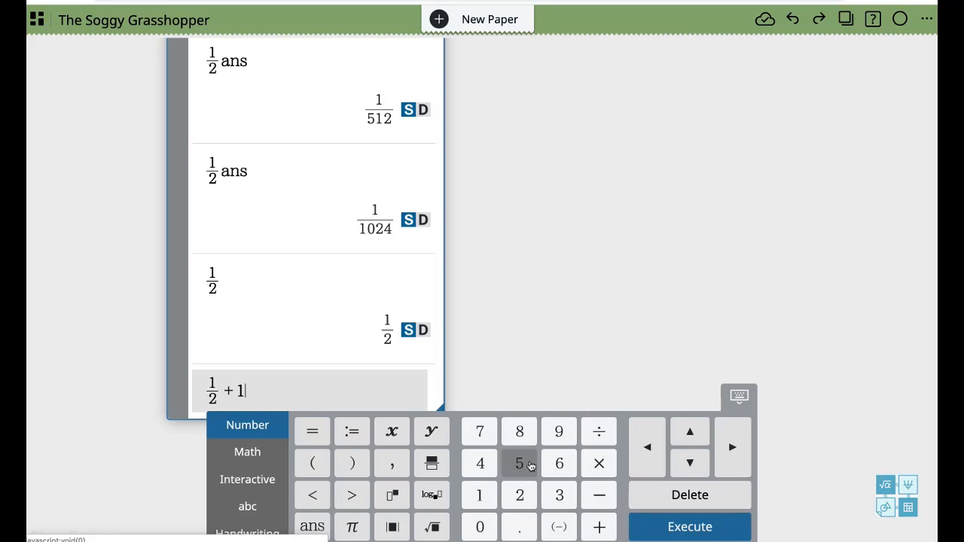
click(598, 432)
click(529, 493)
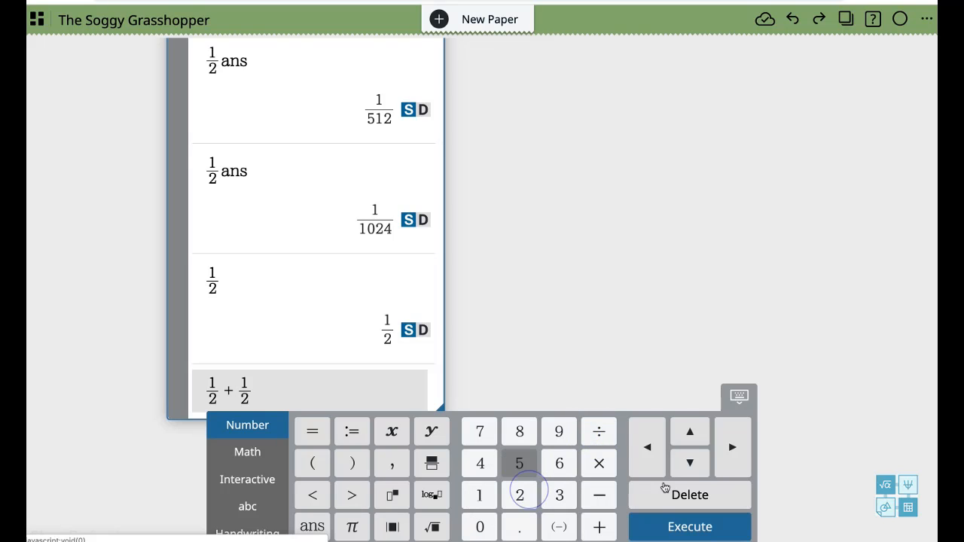
click(727, 459)
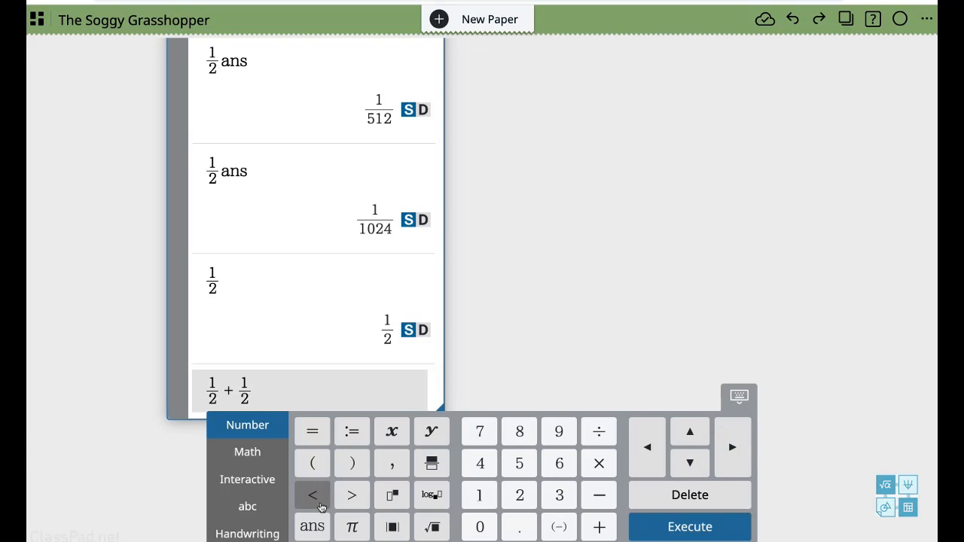
click(312, 525)
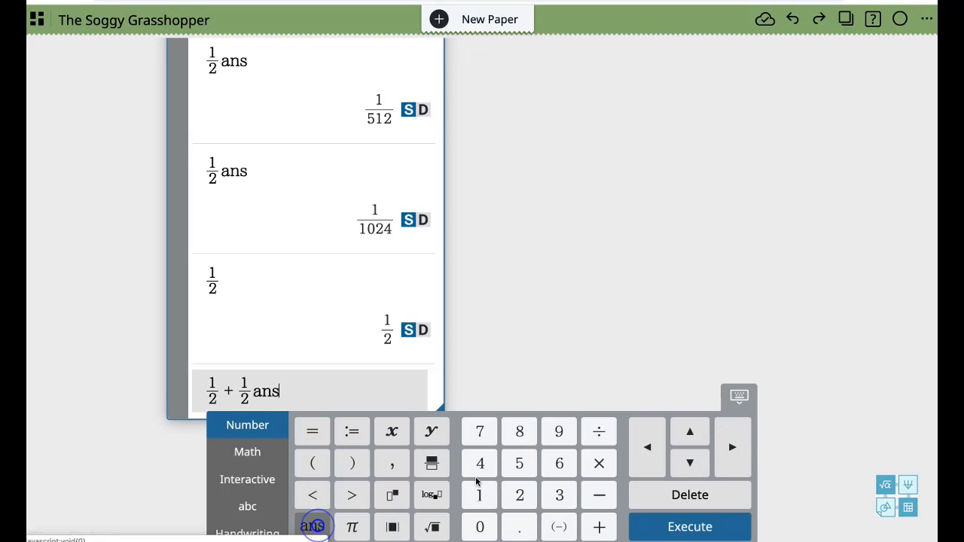
click(655, 520)
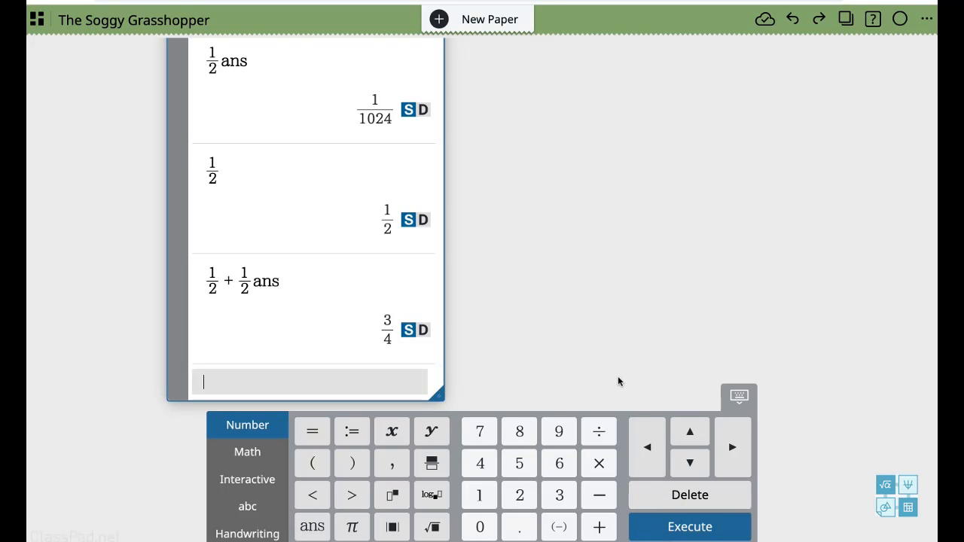
- Repeat the 1/2 + 1/2 ans calculation three more times and review the earlier results
click(672, 526)
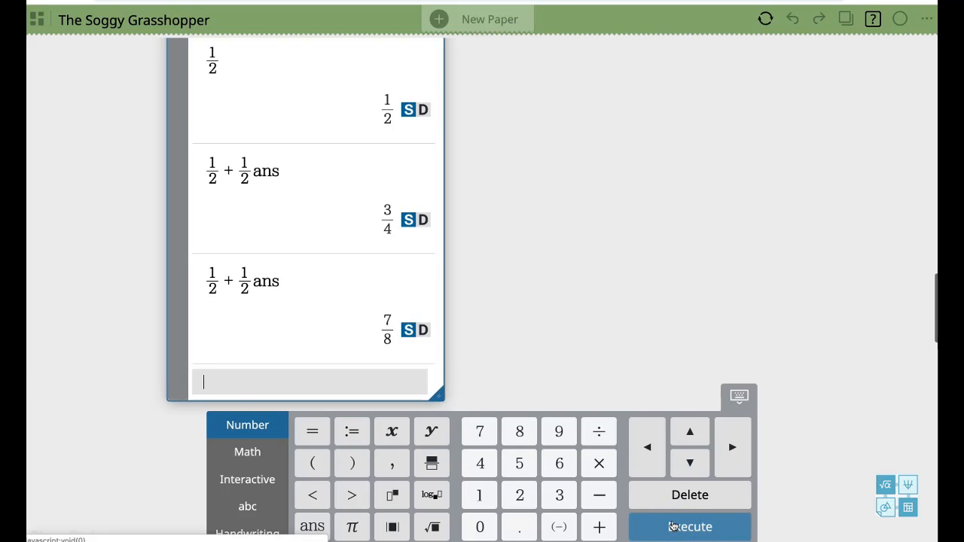
click(672, 527)
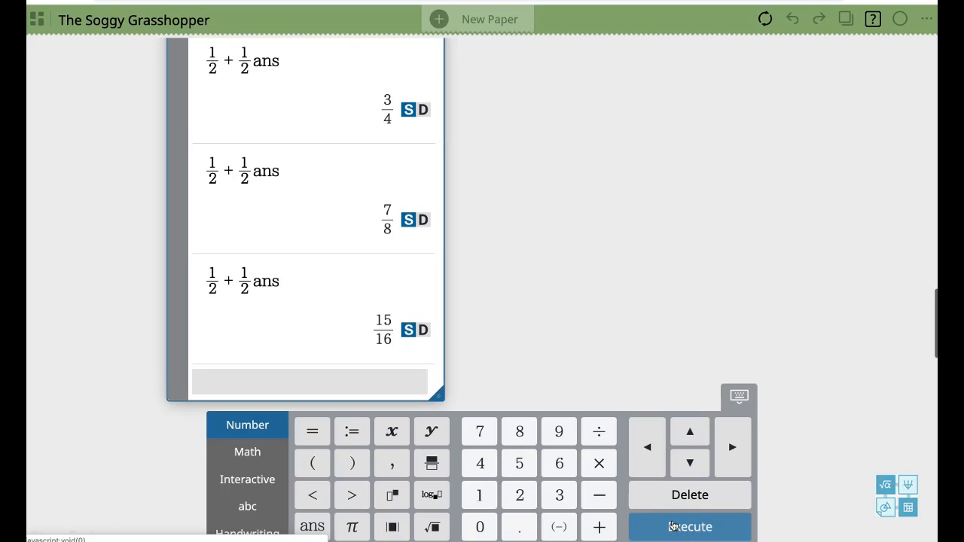
click(672, 527)
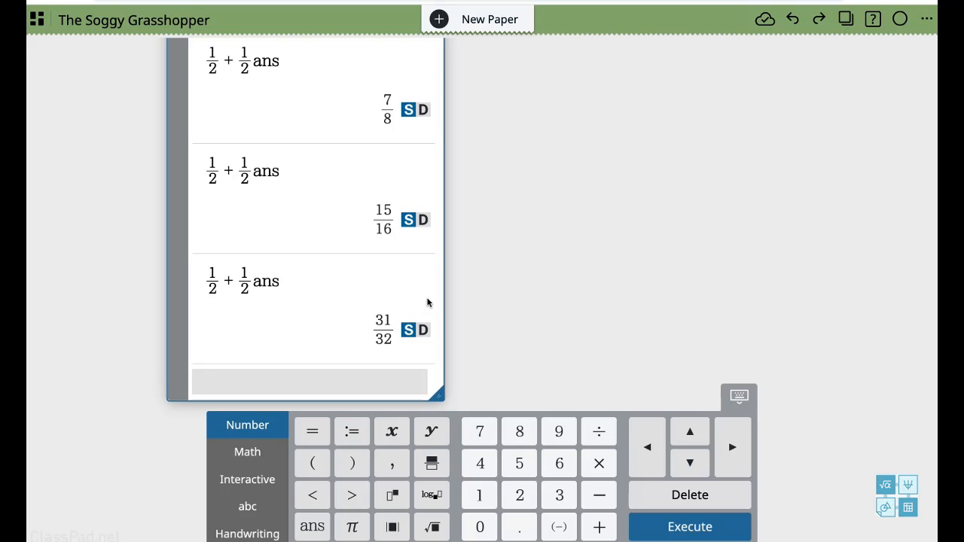
scroll(427, 302, up, 5)
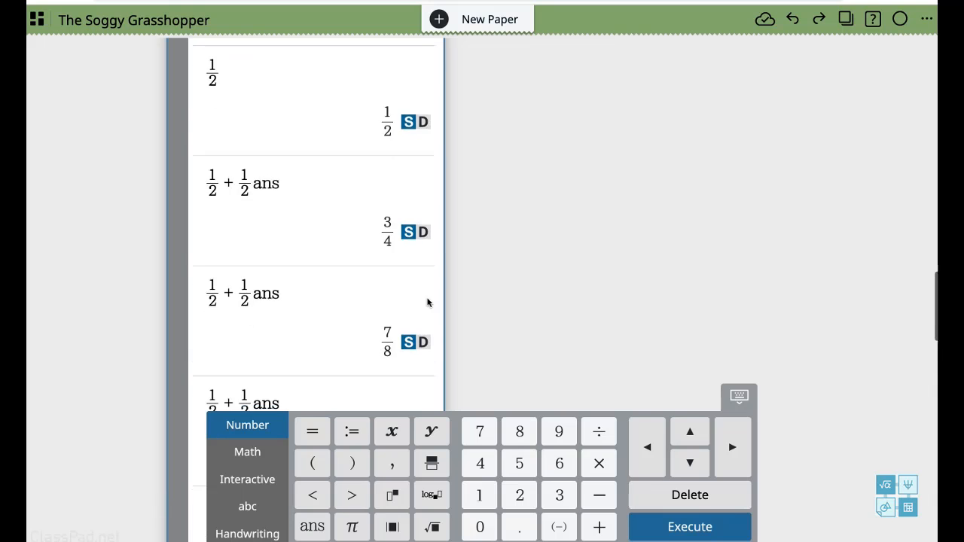
- Move the sequence definitions beside the first calculation and place their value table over their outer edge, above the graph
scroll(427, 302, up, 10)
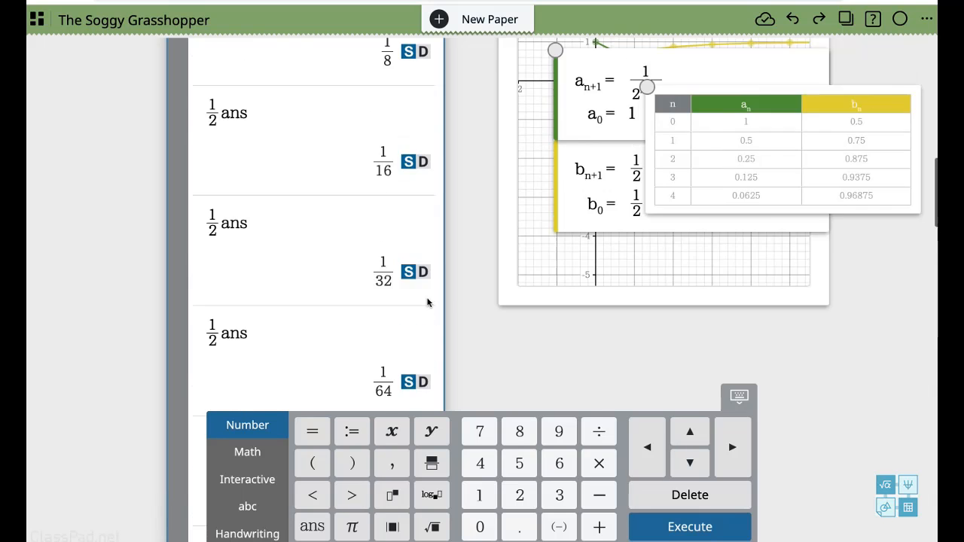
scroll(427, 302, up, 2)
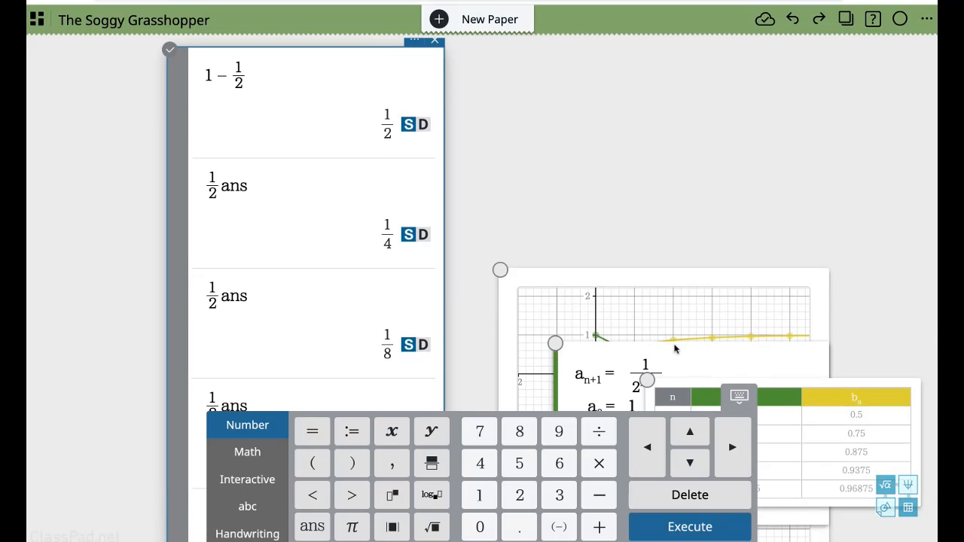
drag(681, 356, 588, 61)
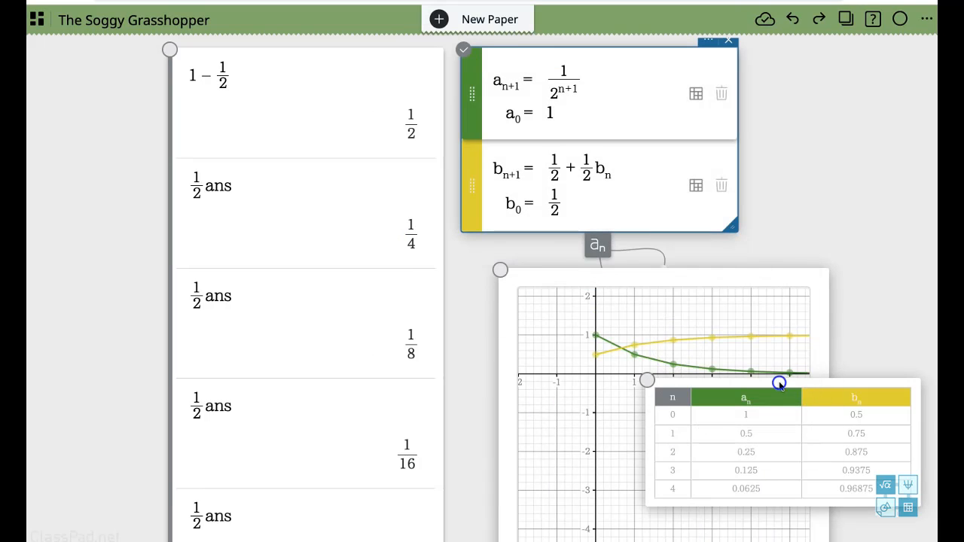
drag(779, 384, 789, 107)
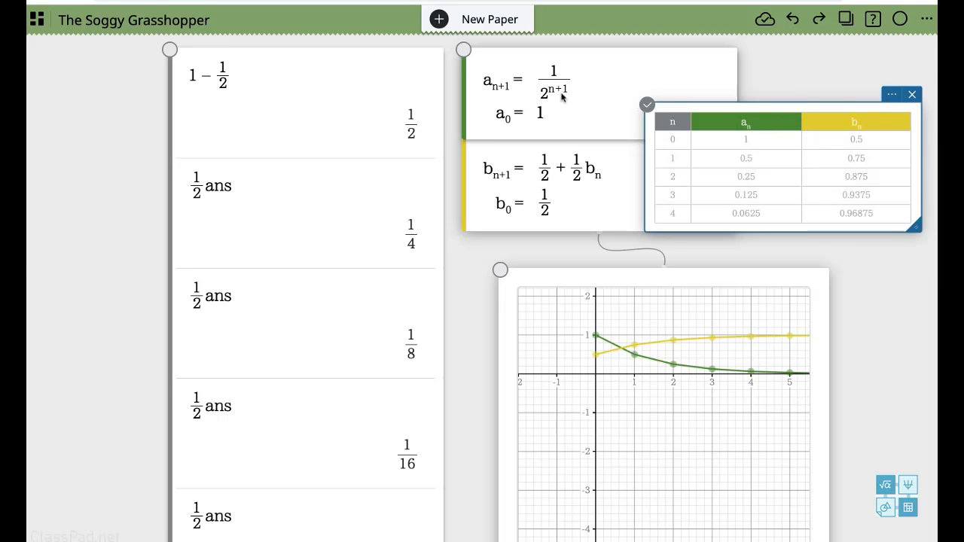
click(804, 73)
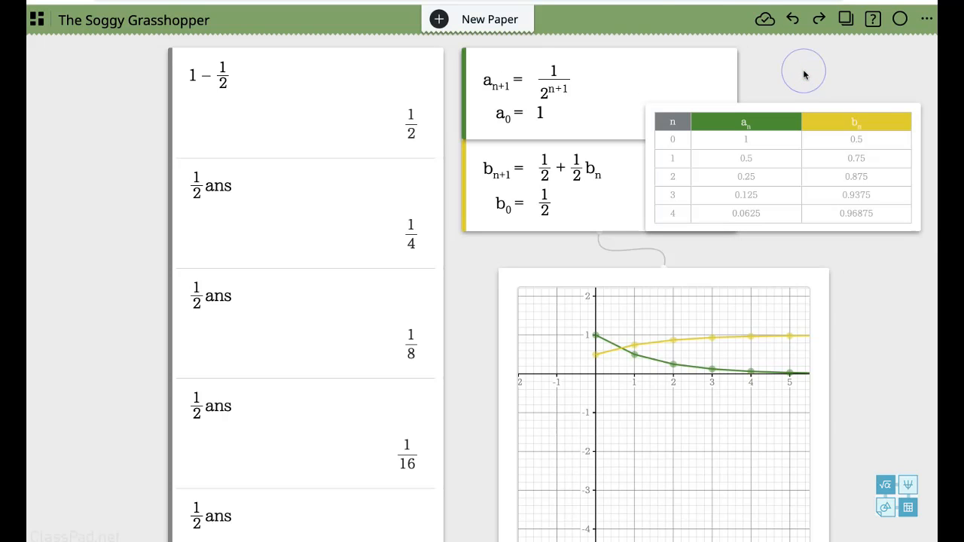
click(804, 72)
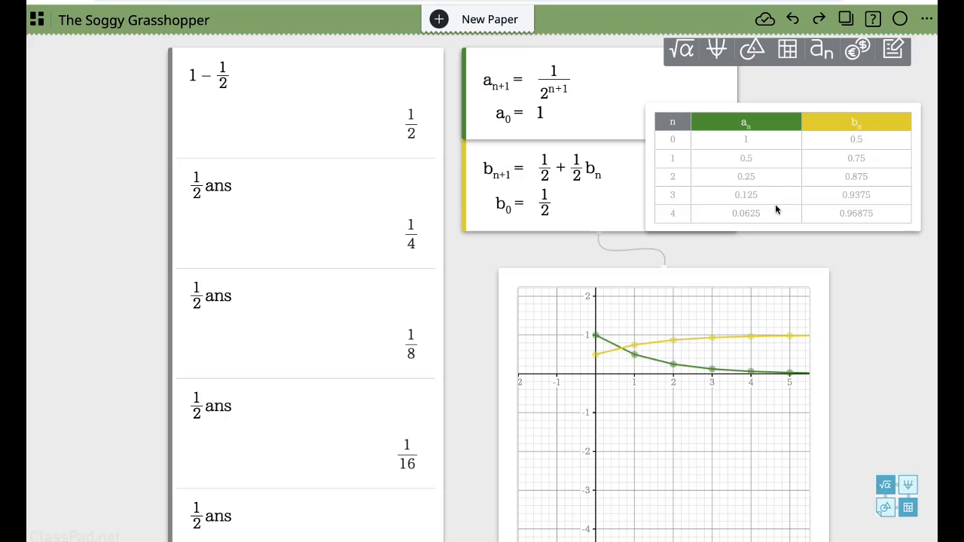
- Remove the b_n term from the b_{n+1} formula and reinsert it using the sequence symbols, keeping 1/2 + 1/2 b_n
click(598, 168)
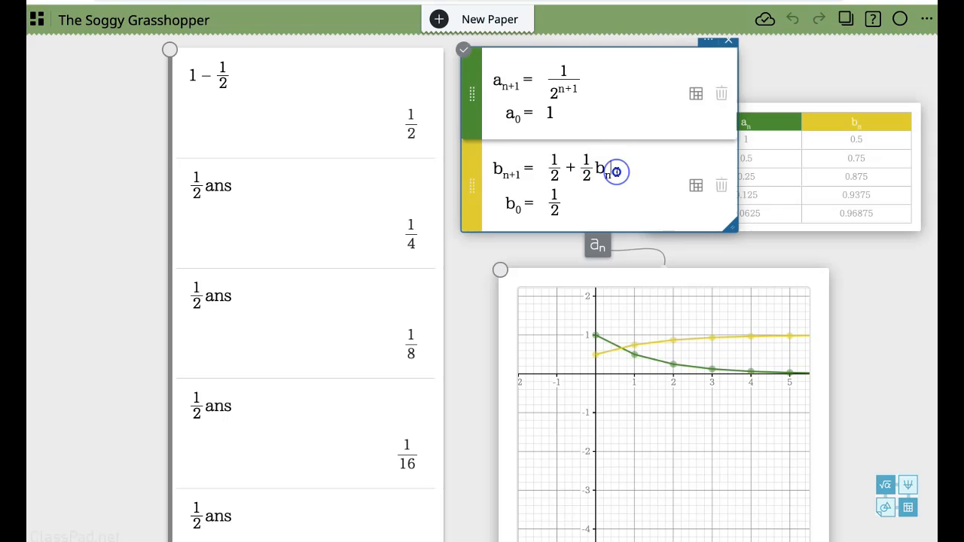
click(616, 173)
key(BackSpace)
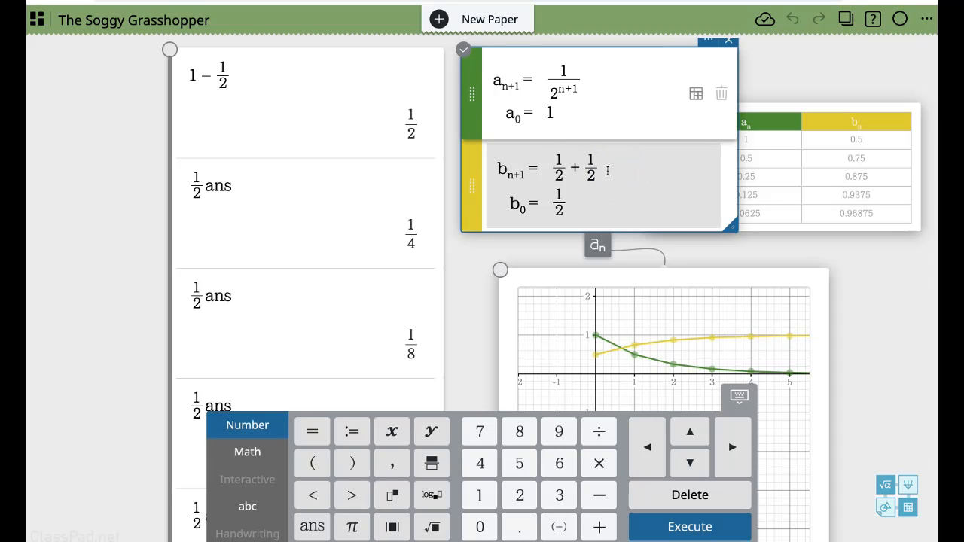
click(258, 458)
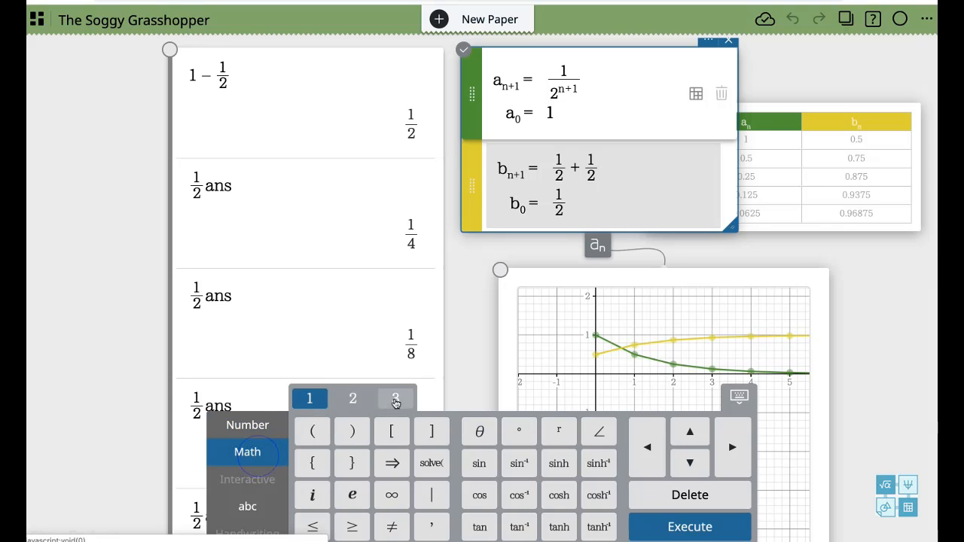
click(395, 401)
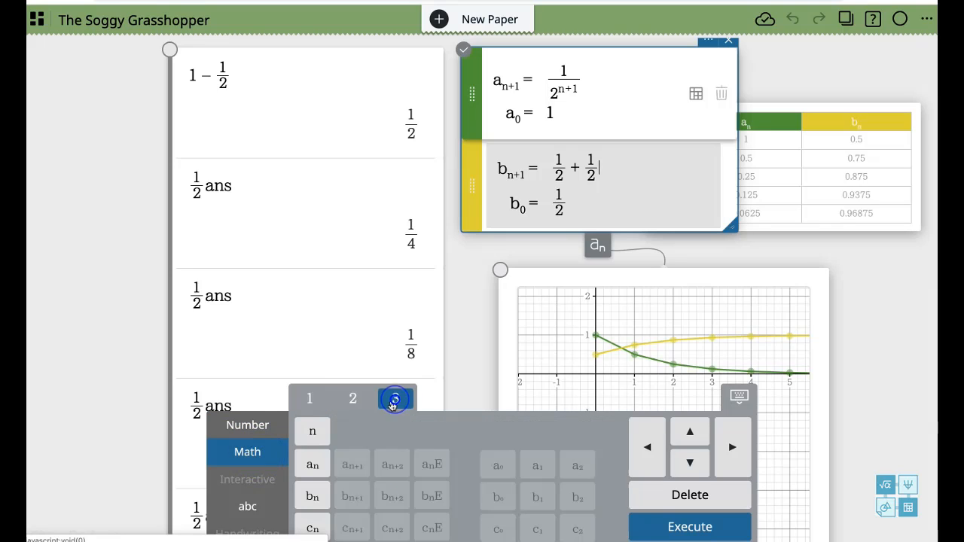
click(315, 499)
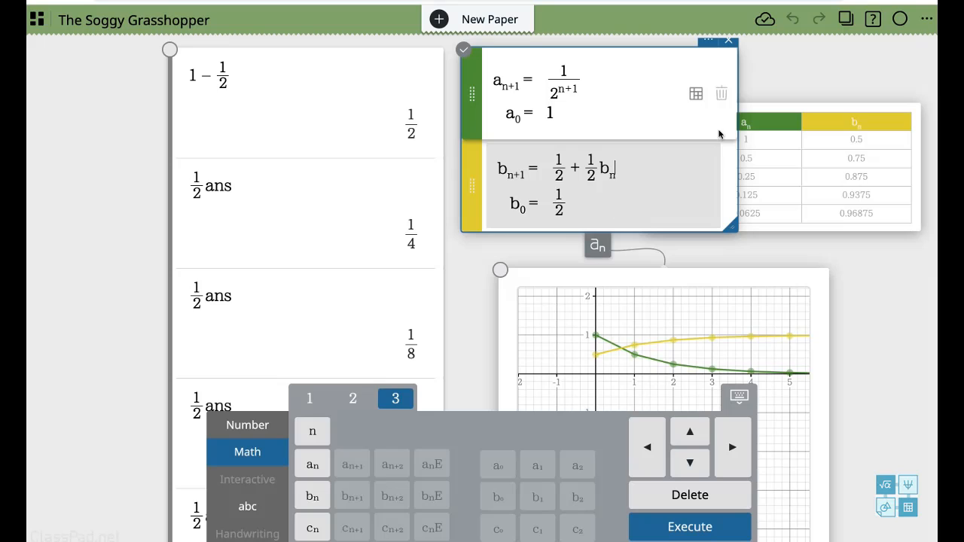
click(779, 70)
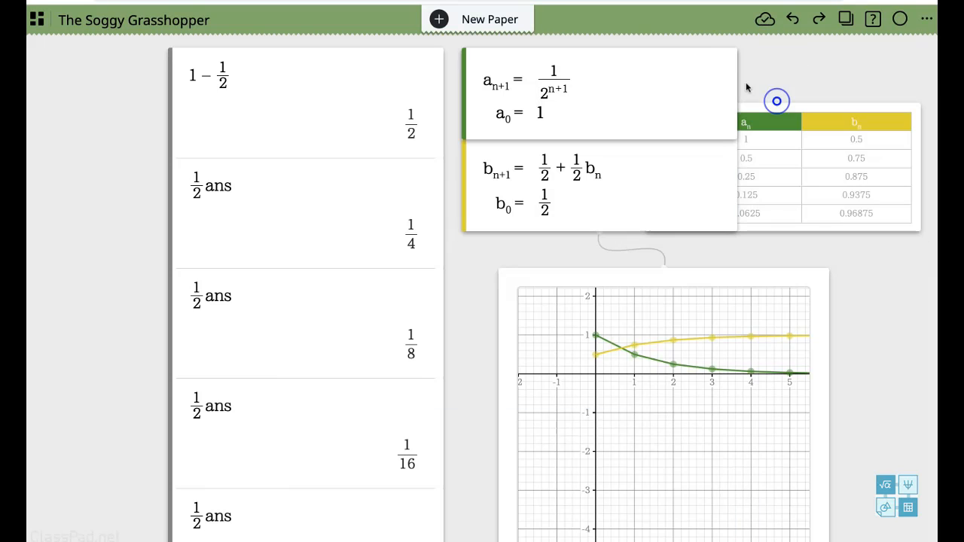
- Move the value table and the sequence graph slightly closer to the sequence definitions, keeping the definitions in front of the table, and enlarge the plot slightly
click(720, 83)
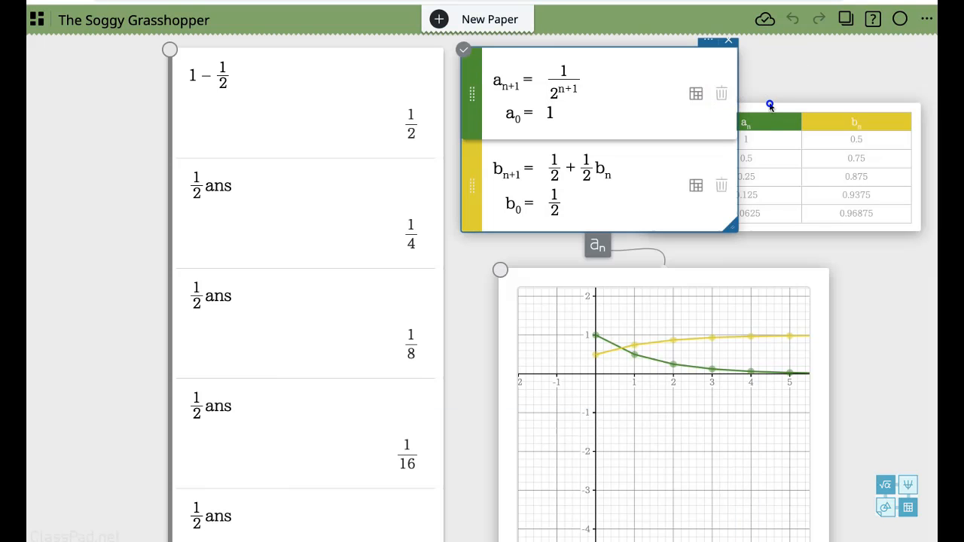
drag(769, 103, 749, 79)
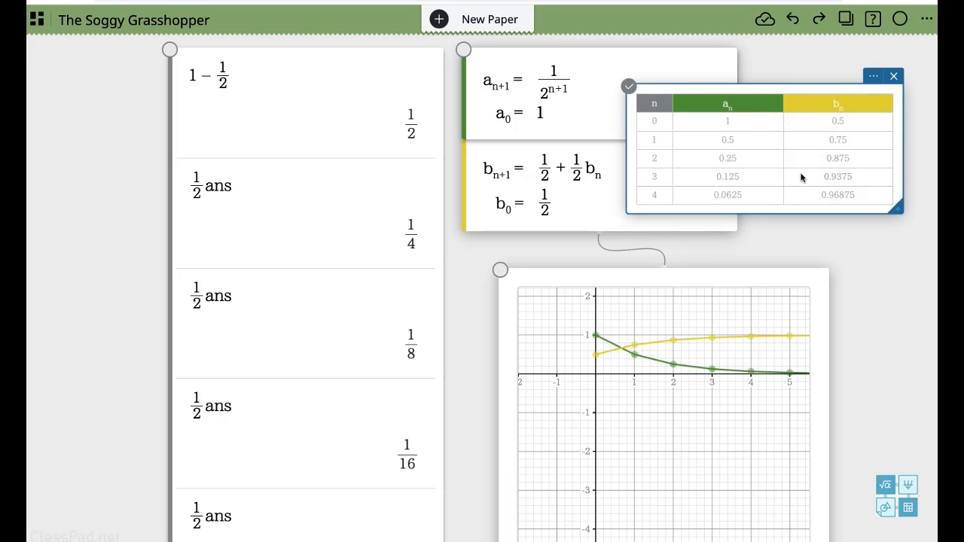
click(570, 195)
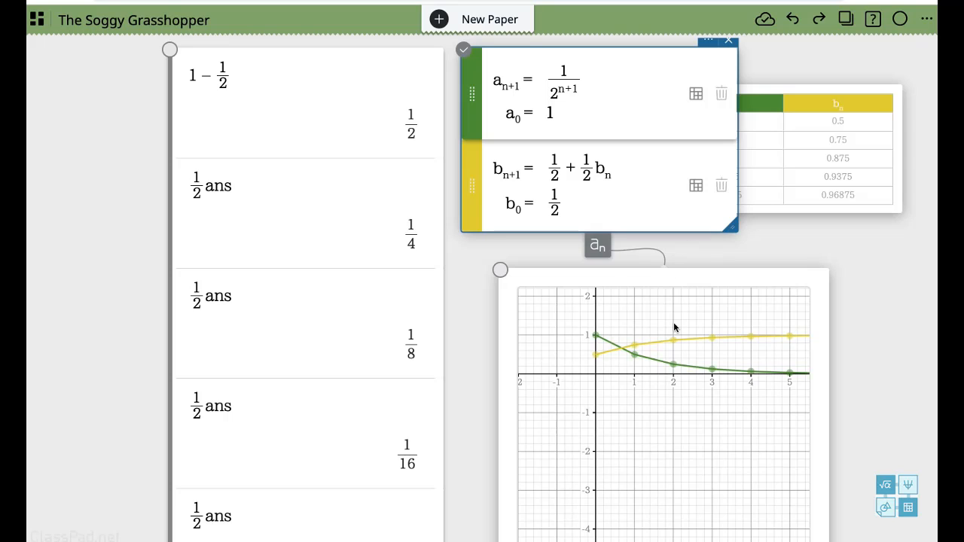
drag(661, 293, 647, 264)
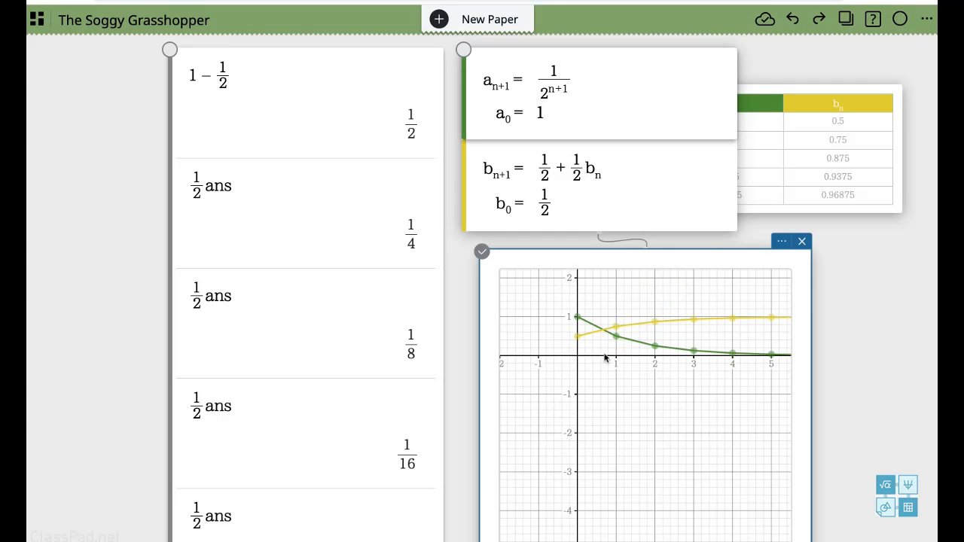
scroll(604, 359, up, 1)
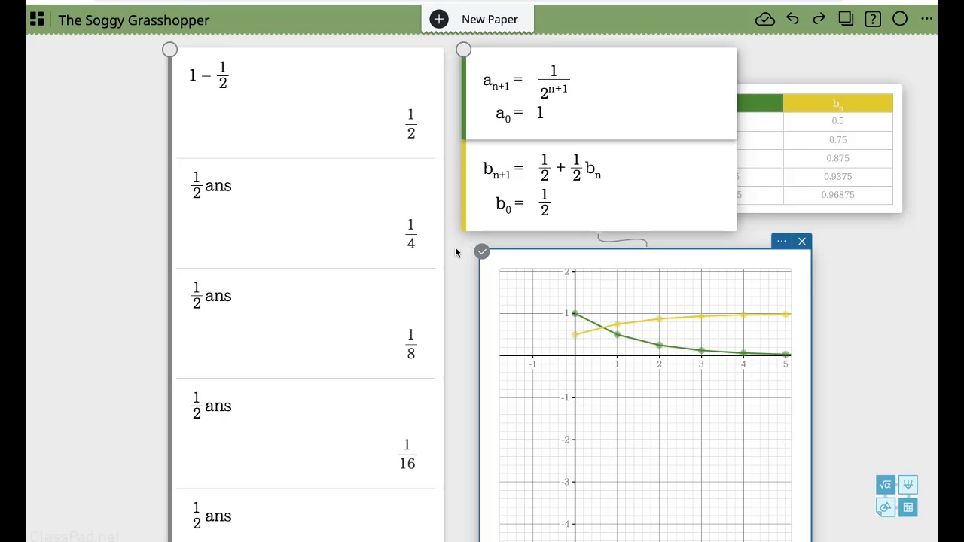
scroll(454, 259, down, 1)
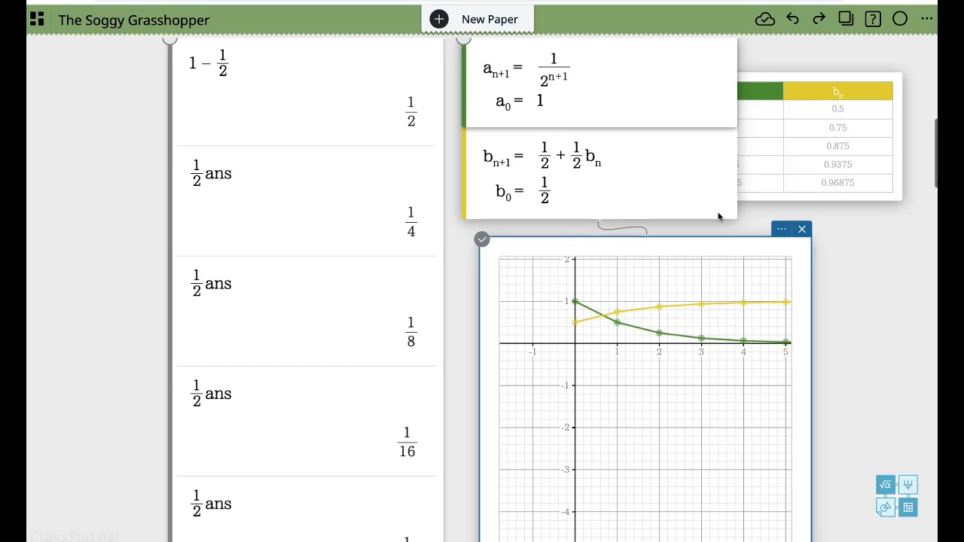
- Add a new graph beside the sequence plot, graph the function y = 1/2^x on it, and bring that graph to the front
click(820, 278)
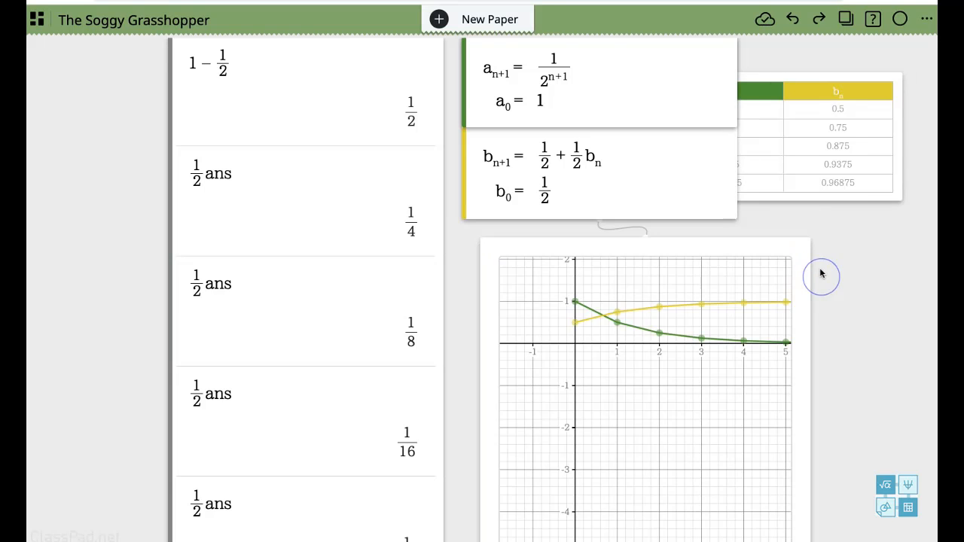
click(820, 269)
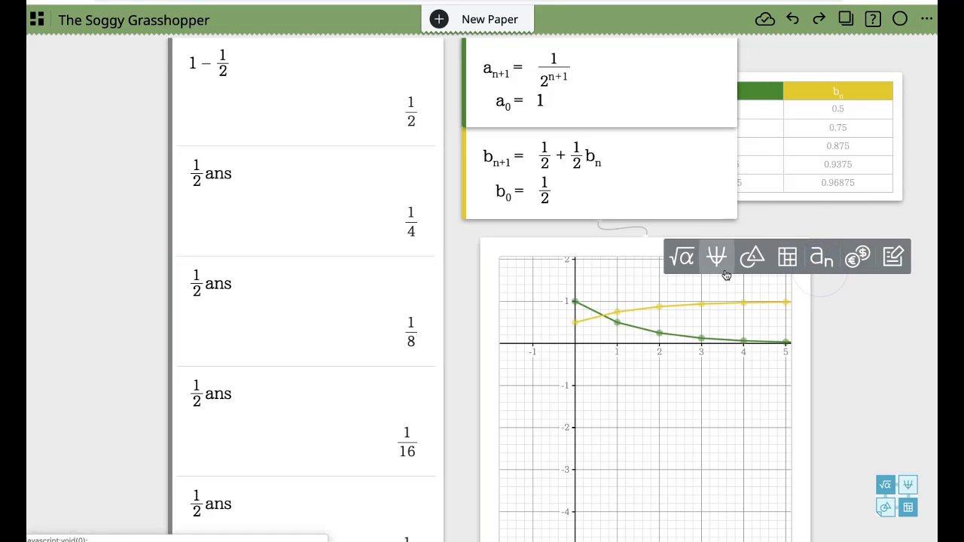
click(719, 260)
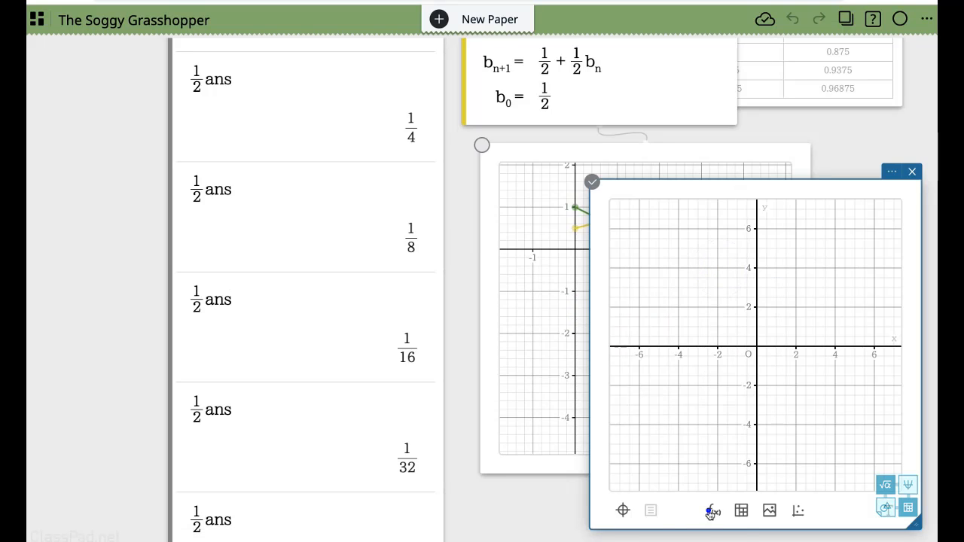
click(711, 511)
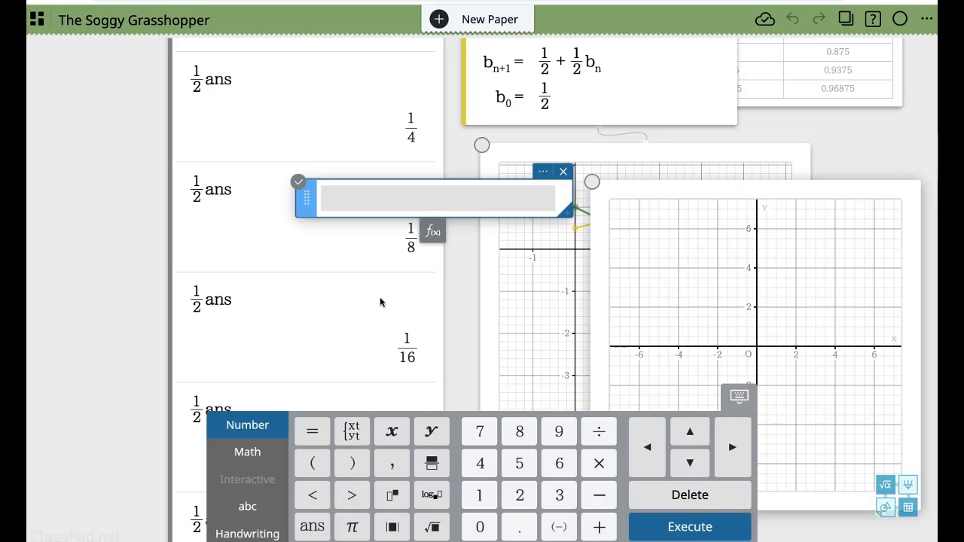
text(y=1/)
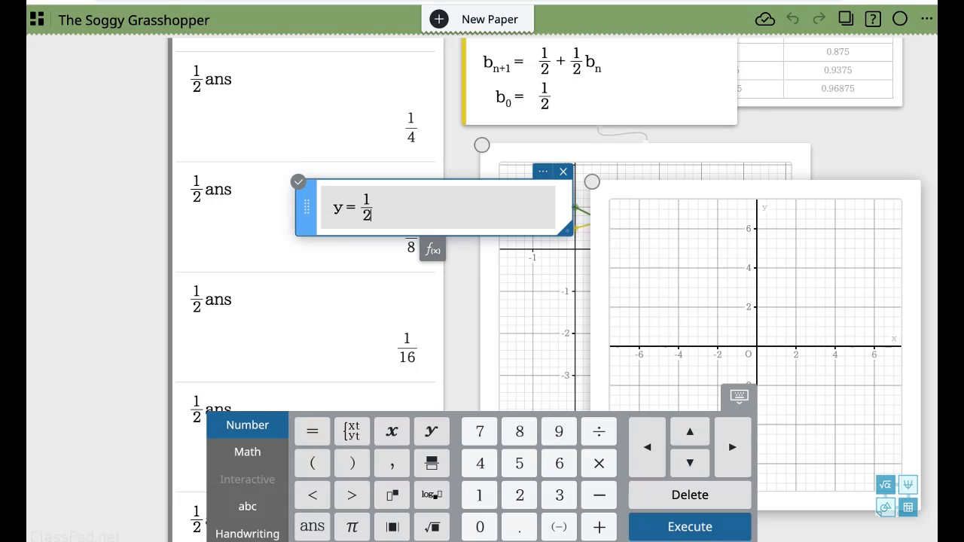
text(2^x)
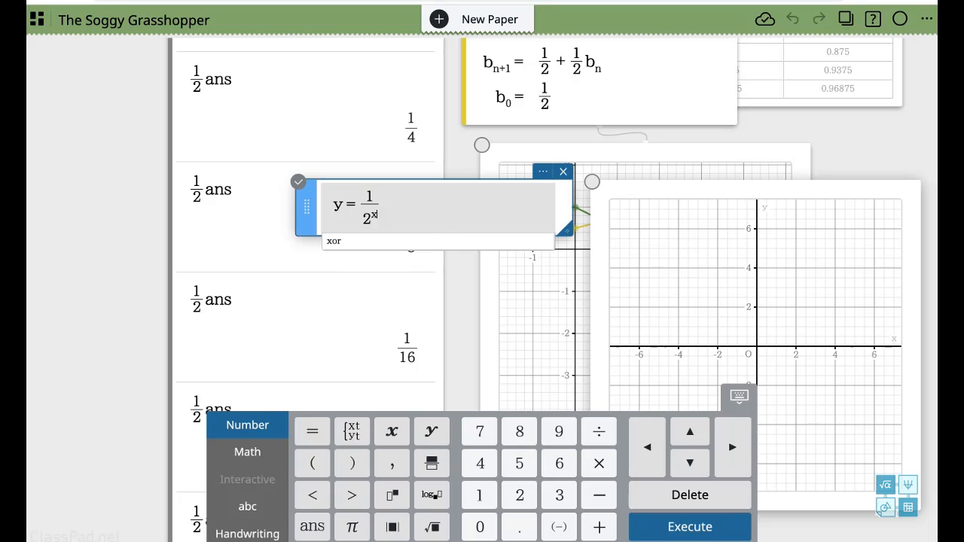
click(380, 302)
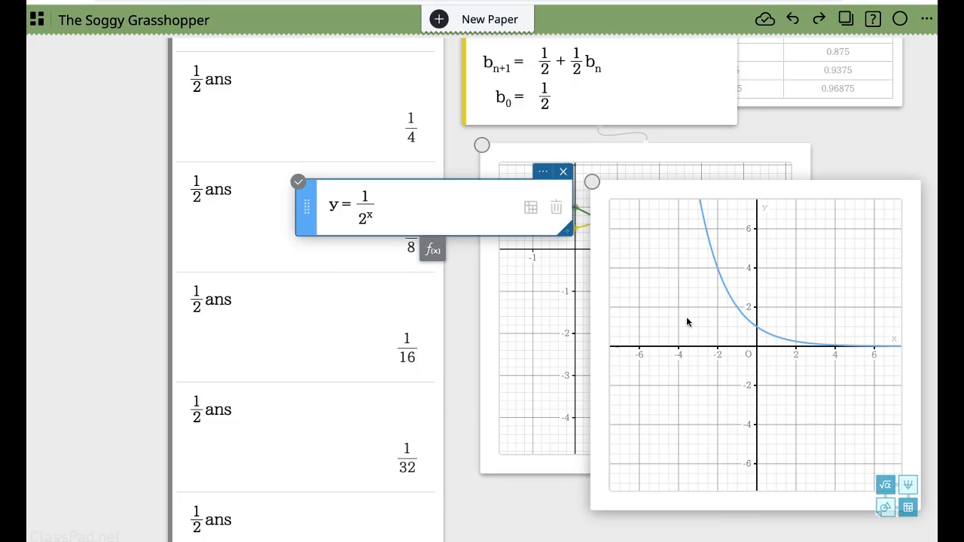
drag(796, 324, 778, 309)
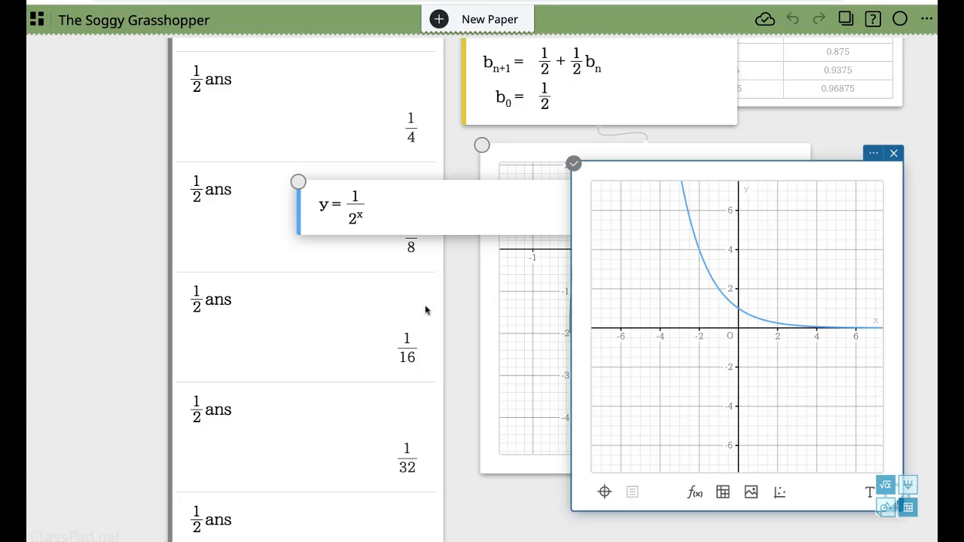
- Add a new calculation note in the empty space below the graphs and insert a summation template
scroll(425, 310, down, 3)
scroll(451, 331, down, 2)
click(487, 351)
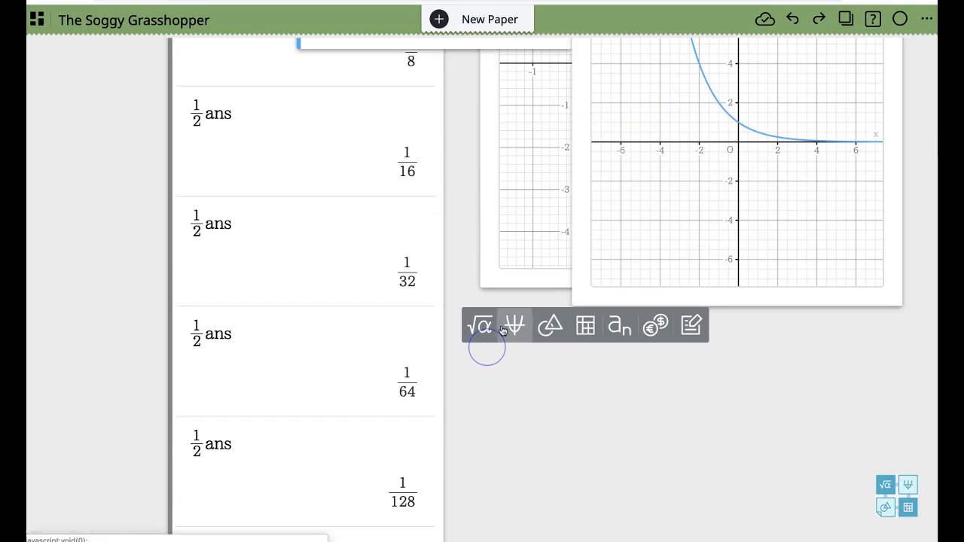
click(488, 324)
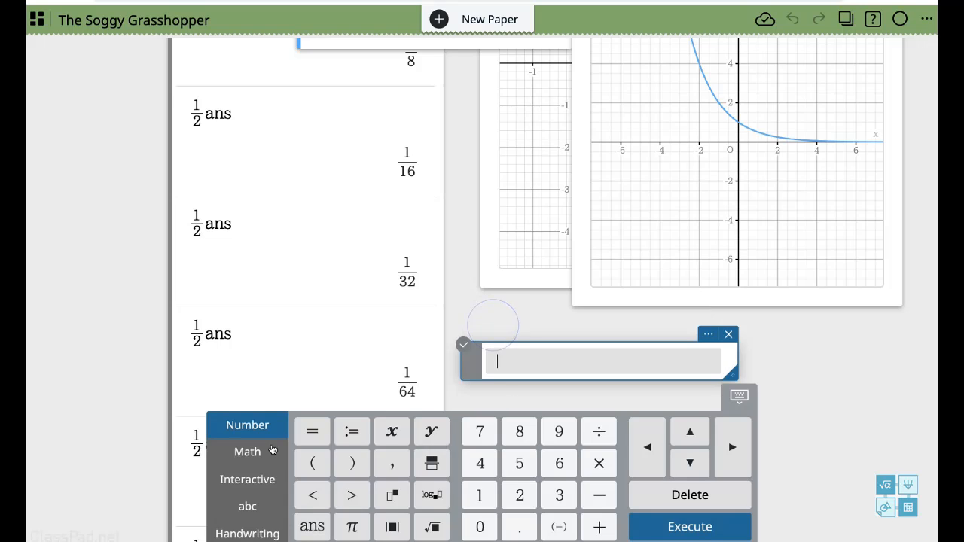
click(238, 455)
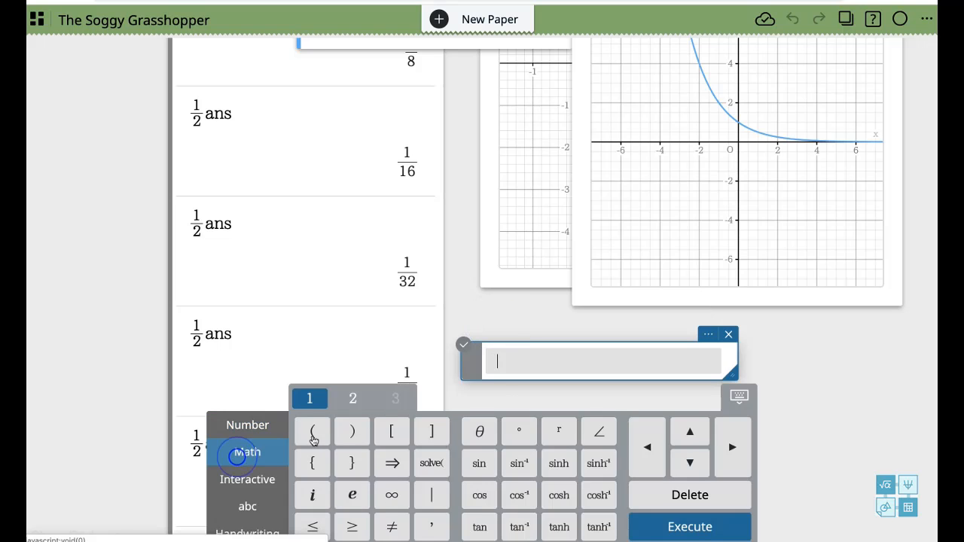
click(352, 399)
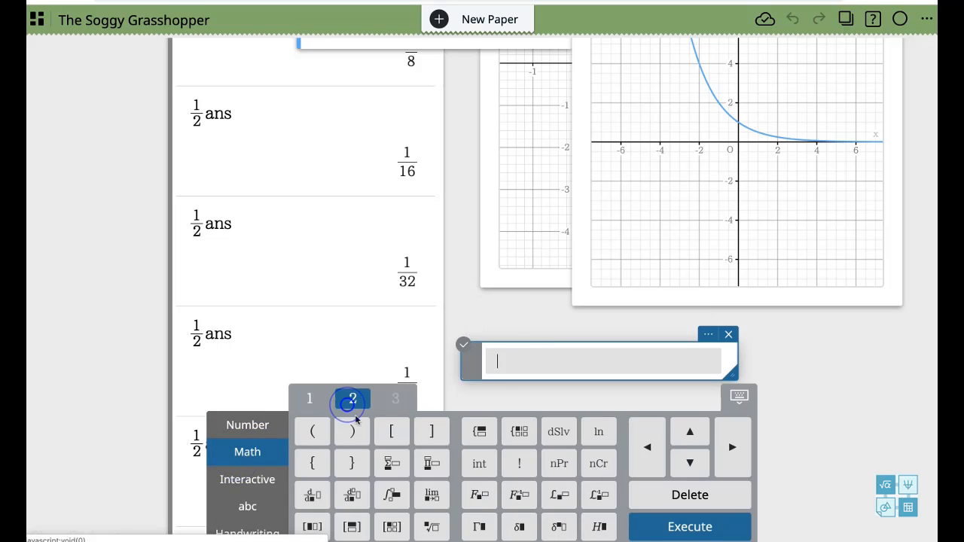
click(391, 463)
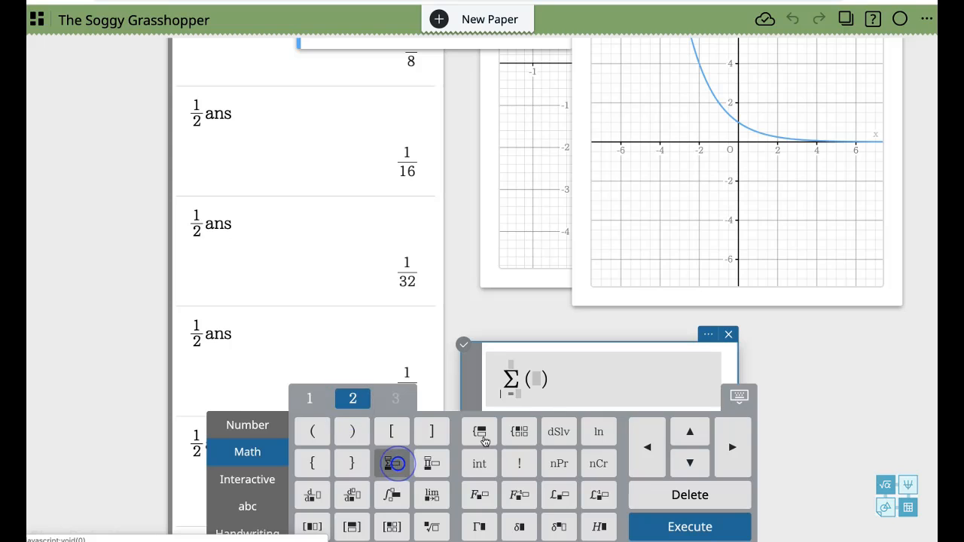
- Set the summation's index to n, its lower limit to 1 and its upper limit to infinity
text(n)
click(518, 391)
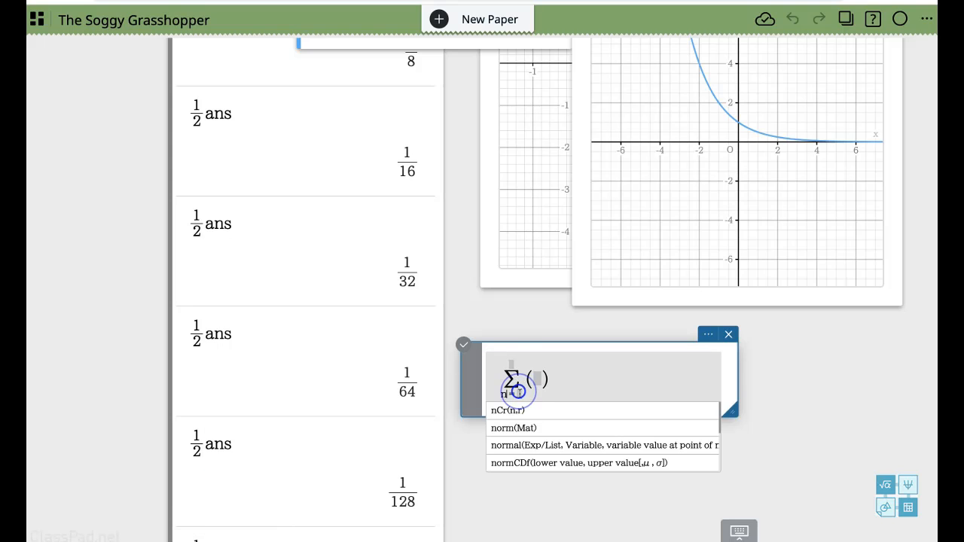
click(519, 392)
click(518, 392)
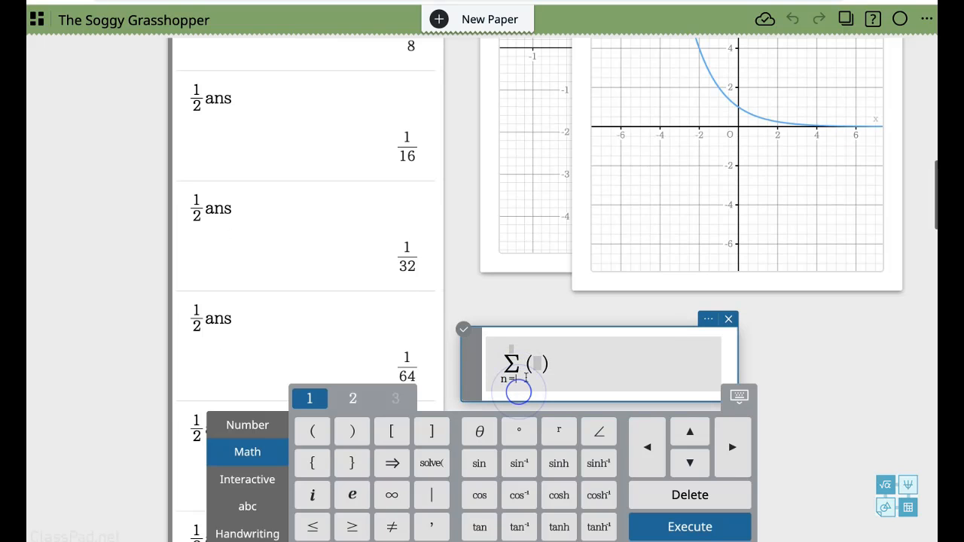
text(1)
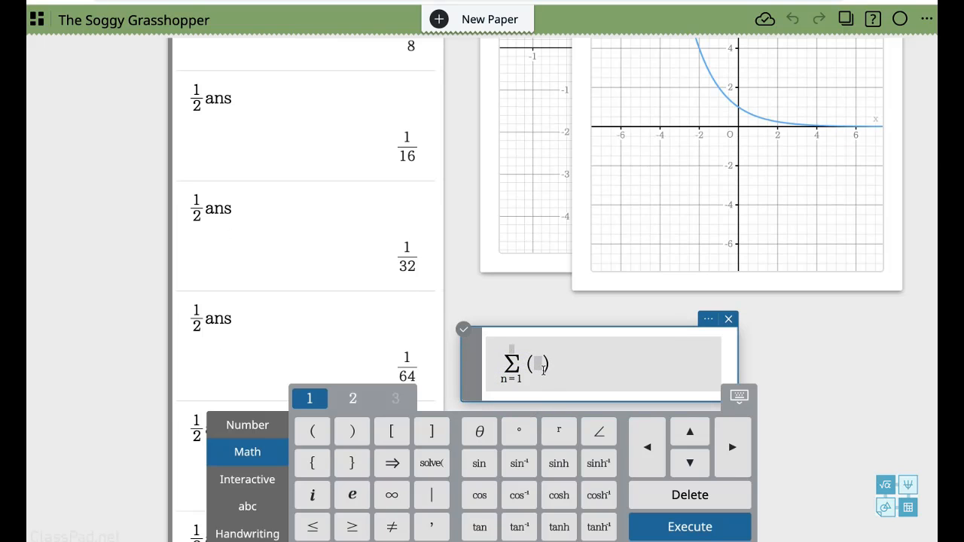
click(510, 348)
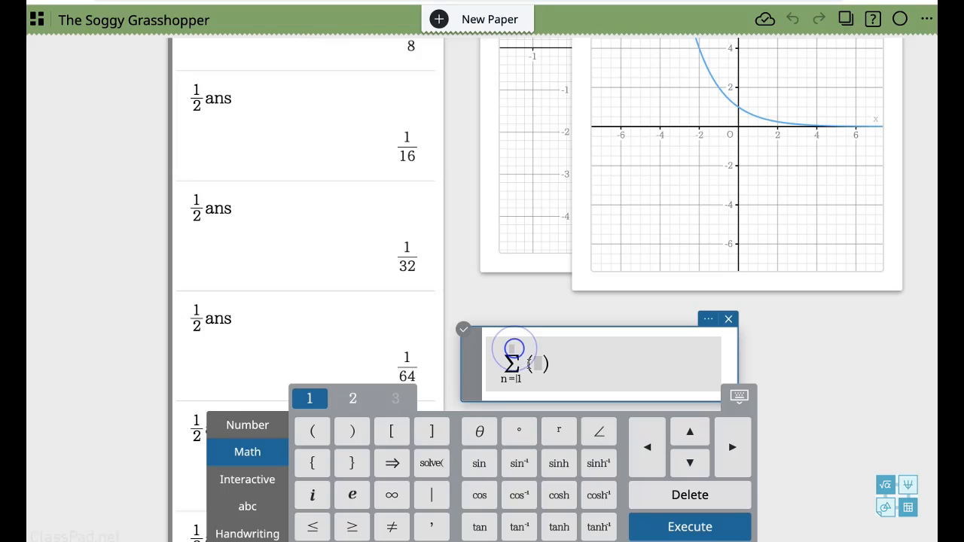
click(510, 348)
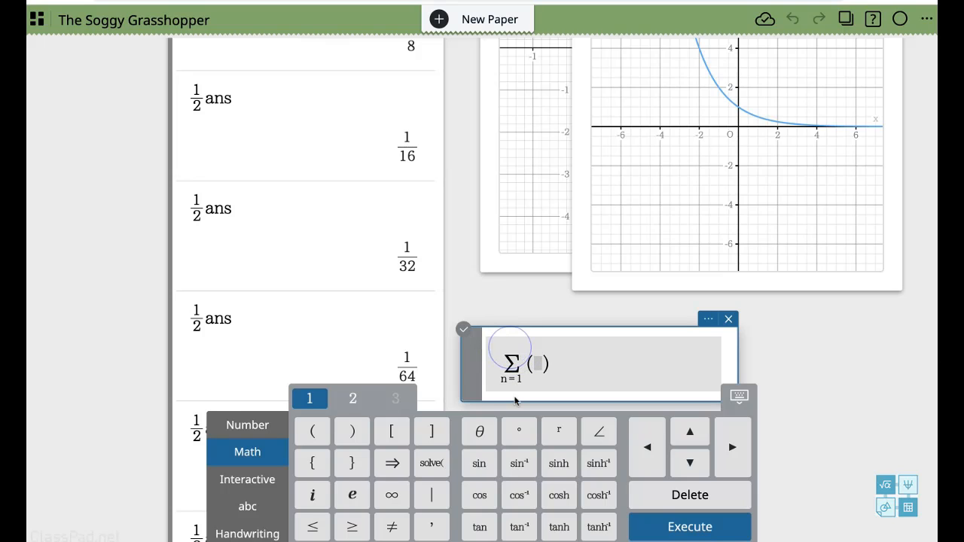
click(391, 495)
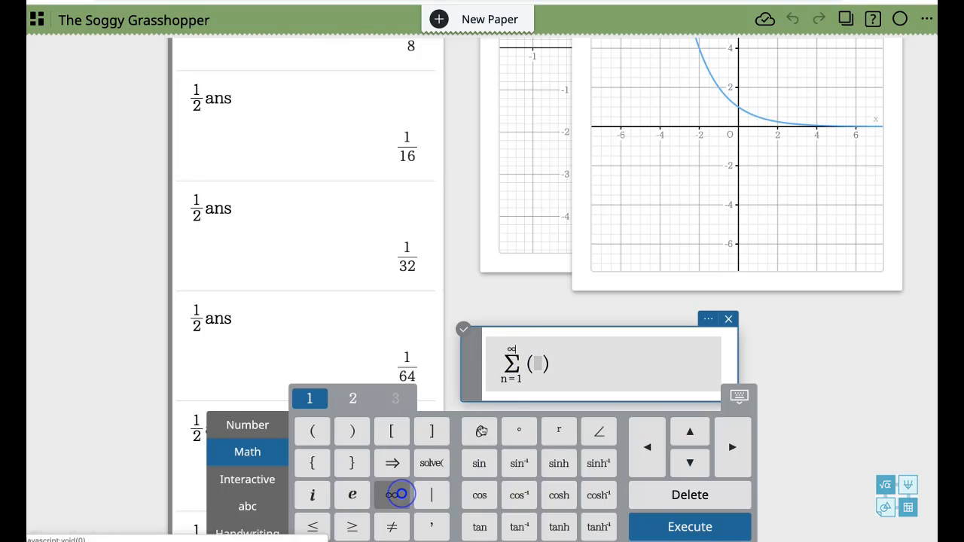
- Enter 1/2^n as the summand and evaluate the infinite sum
click(539, 363)
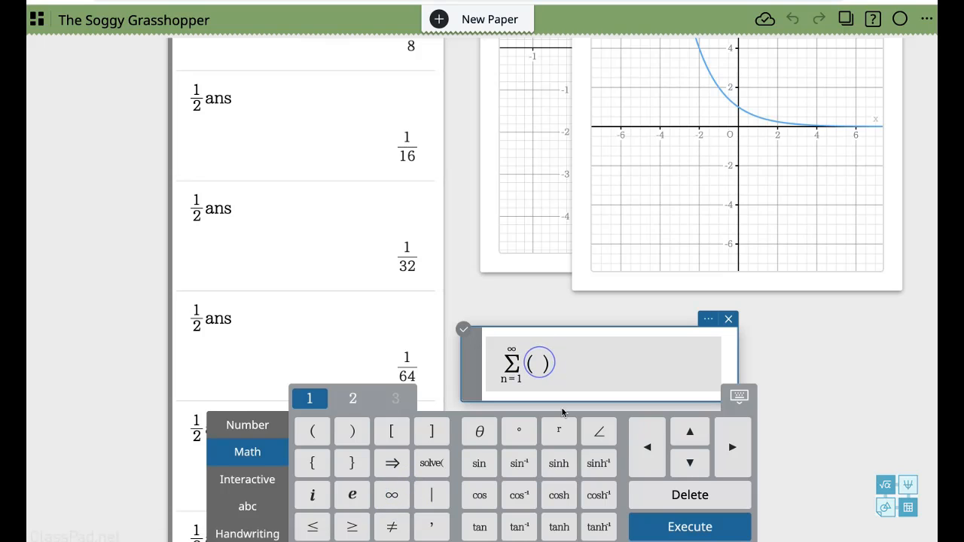
text(1/2)
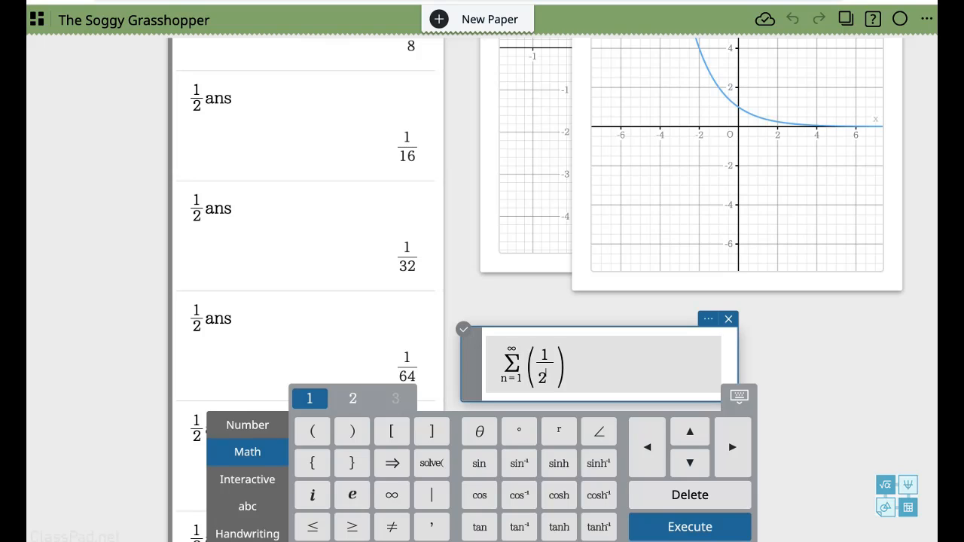
text(^n)
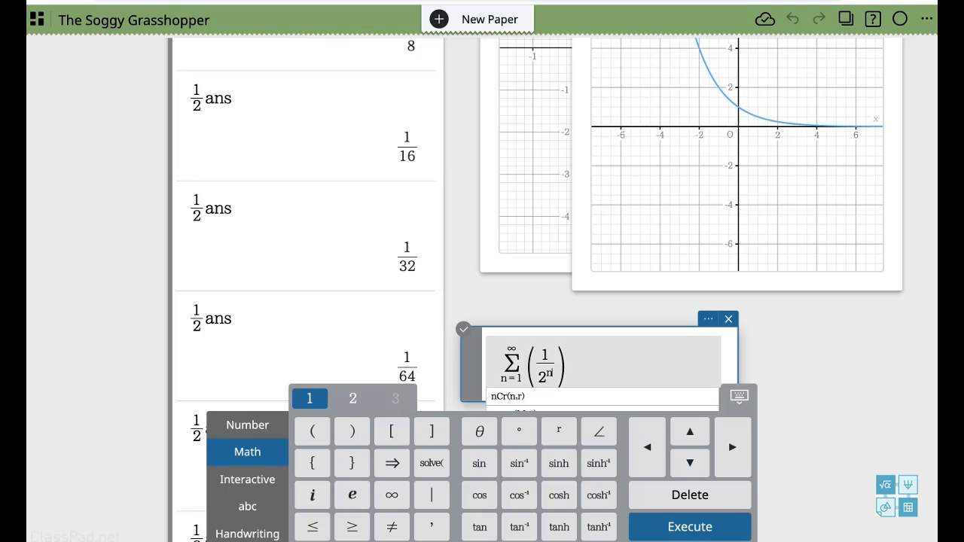
key(Return)
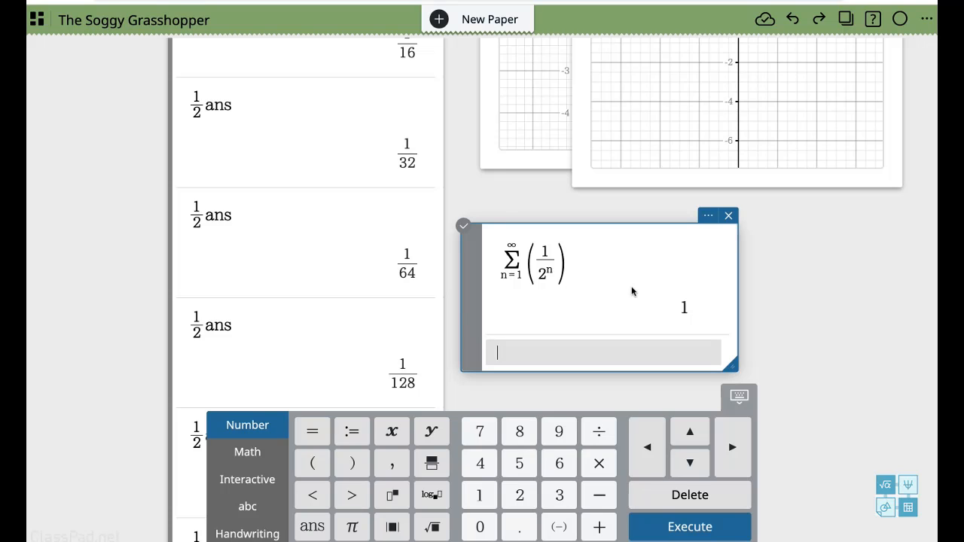
- Compare the evaluated summation with the recursive halving calculations that start from 1 − 1/2
scroll(632, 292, down, 1)
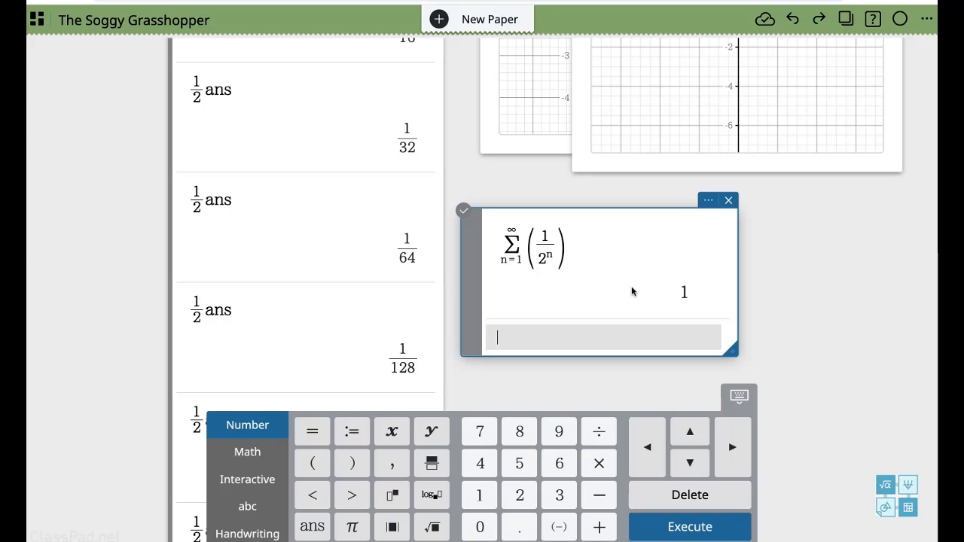
scroll(631, 291, down, 2)
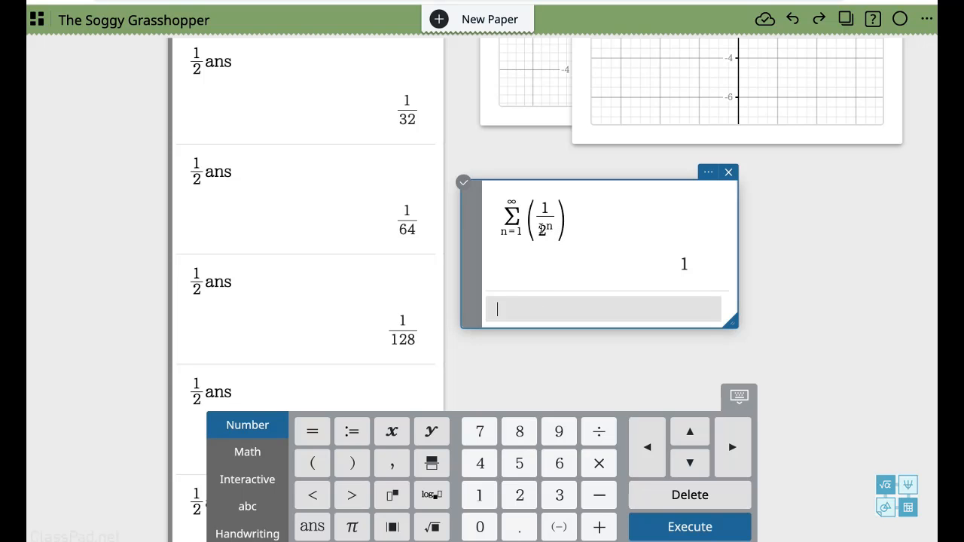
scroll(526, 290, down, 1)
scroll(570, 260, up, 3)
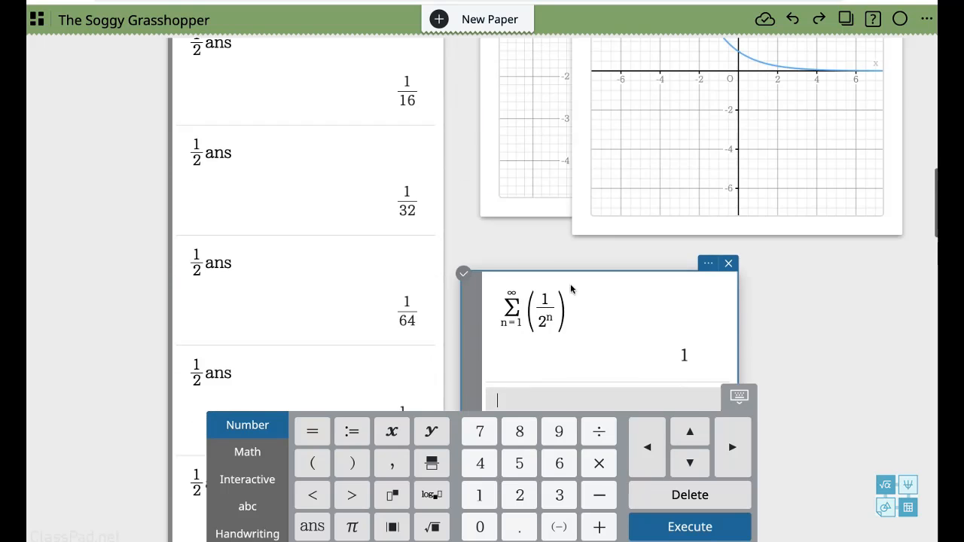
scroll(581, 292, up, 6)
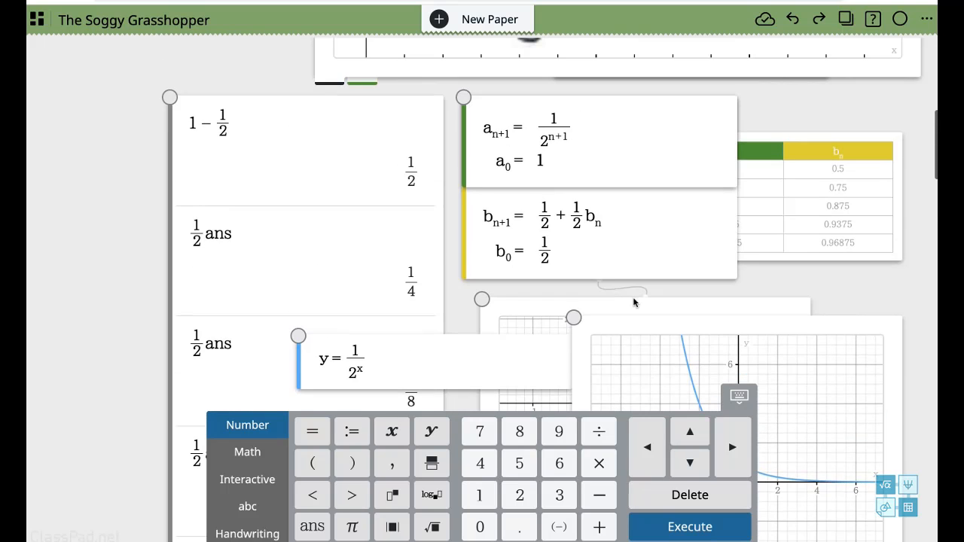
click(341, 192)
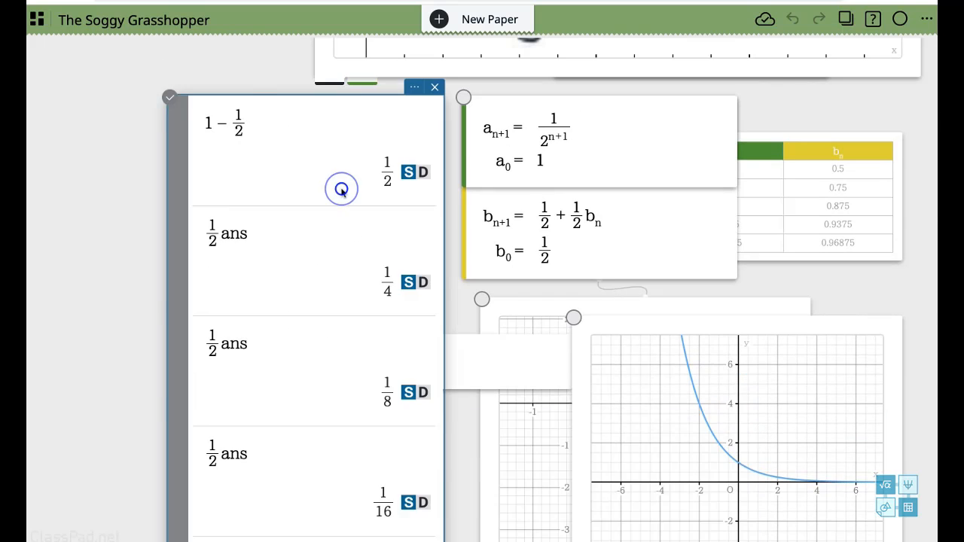
scroll(341, 193, up, 5)
scroll(341, 193, up, 10)
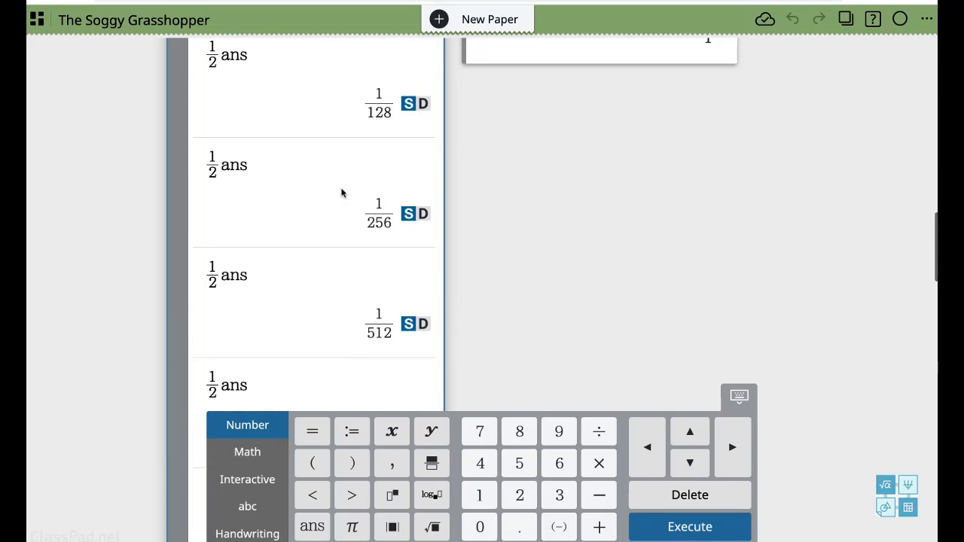
scroll(403, 198, up, 5)
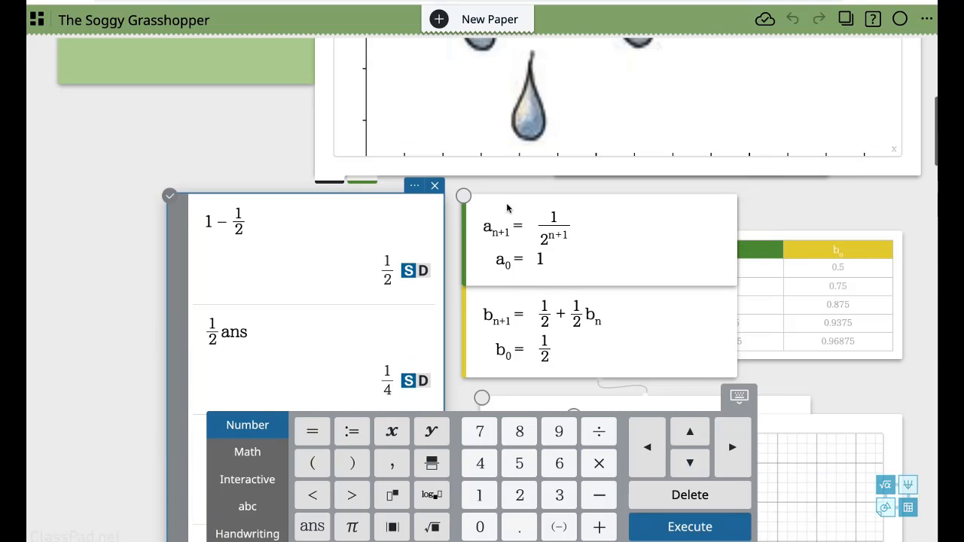
- Examine the a_n and b_n sequence definitions with their plot, the graph of y = 1/2^x and the summation
click(622, 248)
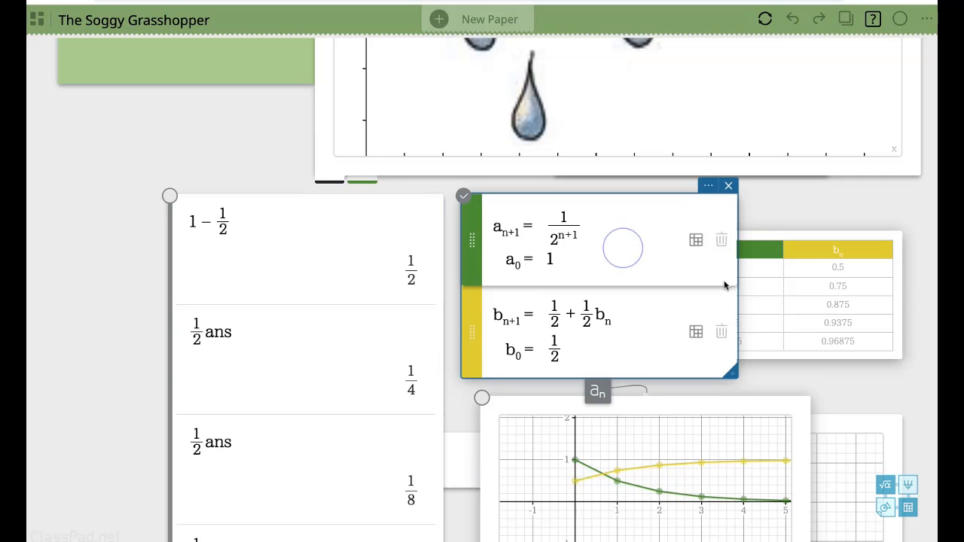
scroll(711, 316, down, 3)
click(702, 343)
click(847, 367)
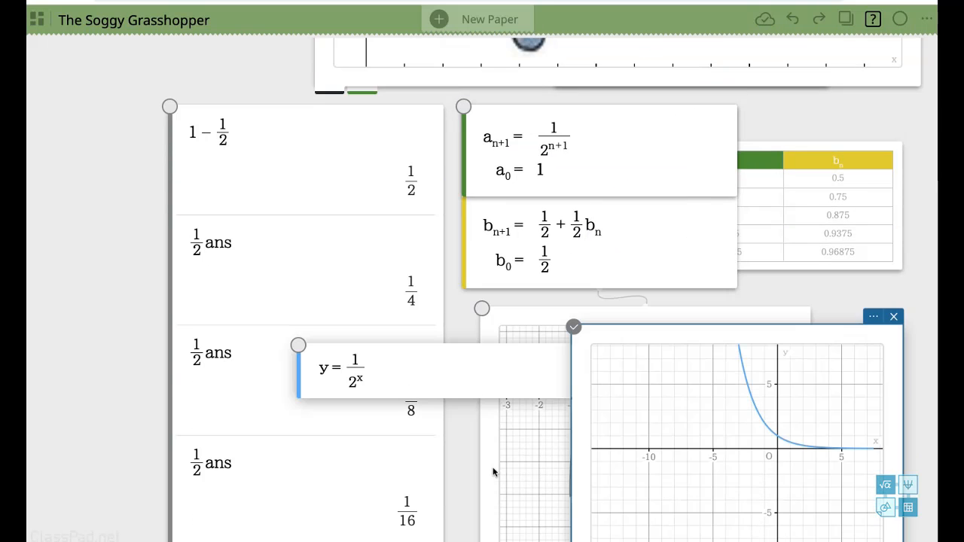
scroll(473, 469, down, 5)
scroll(512, 452, down, 3)
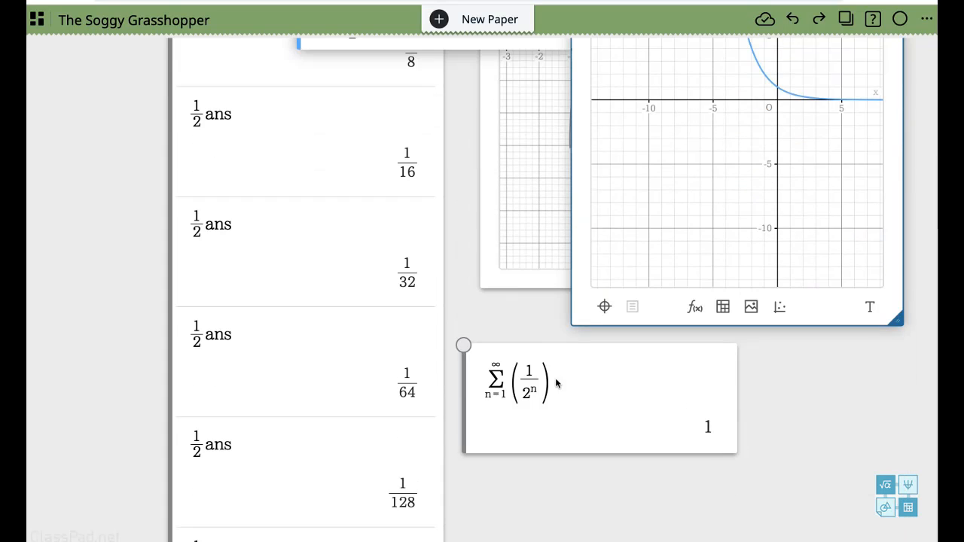
- Return to the Soggy Grasshopper problem statement and rain picture, and reread the question about reaching the tree
scroll(556, 384, up, 10)
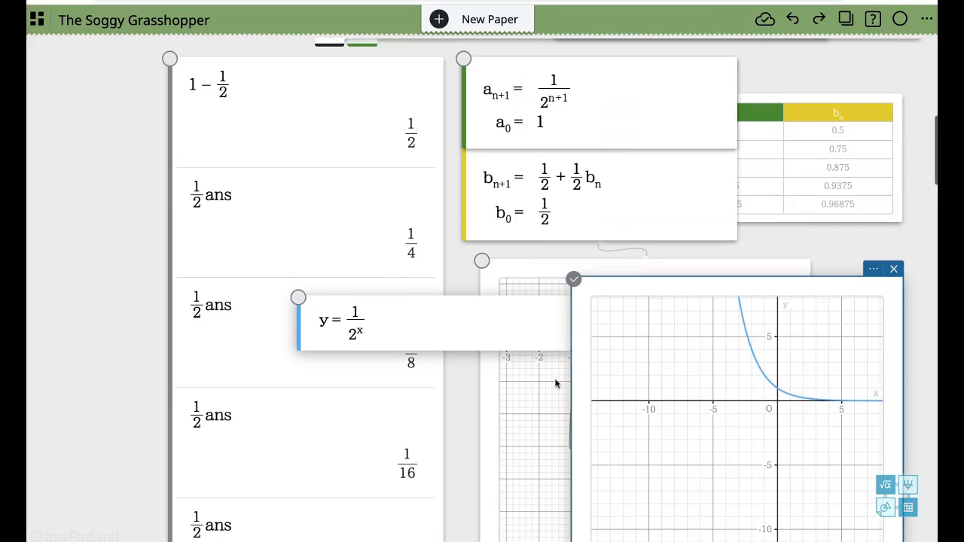
scroll(556, 384, up, 5)
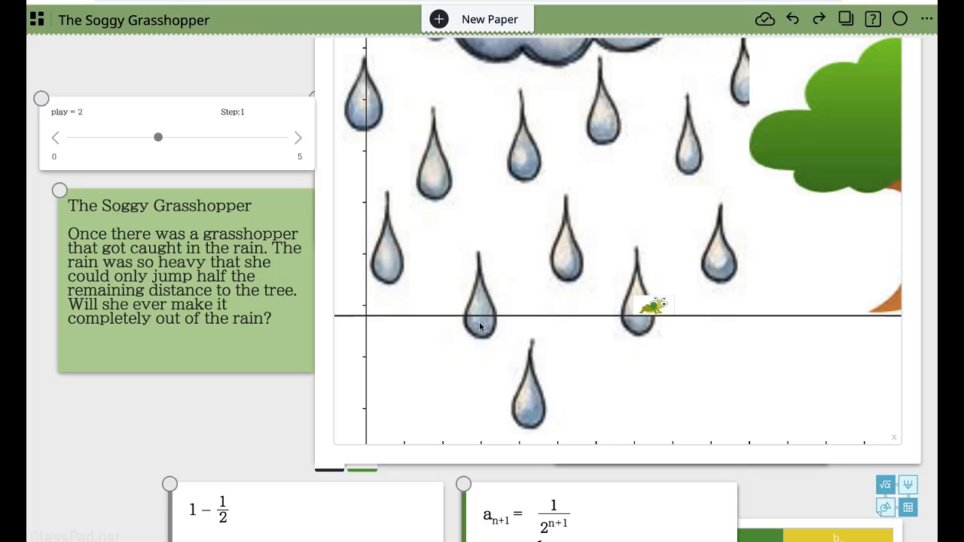
scroll(479, 325, down, 5)
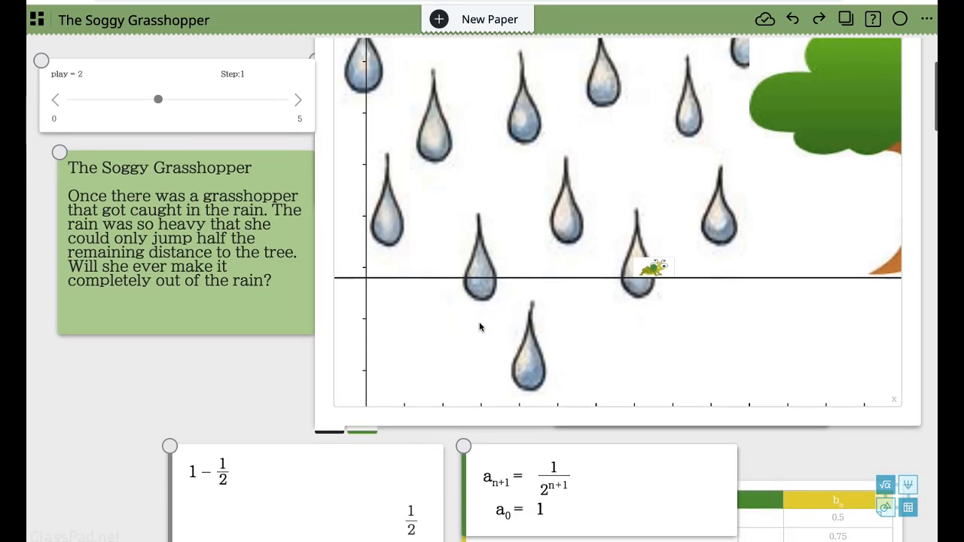
scroll(479, 324, up, 6)
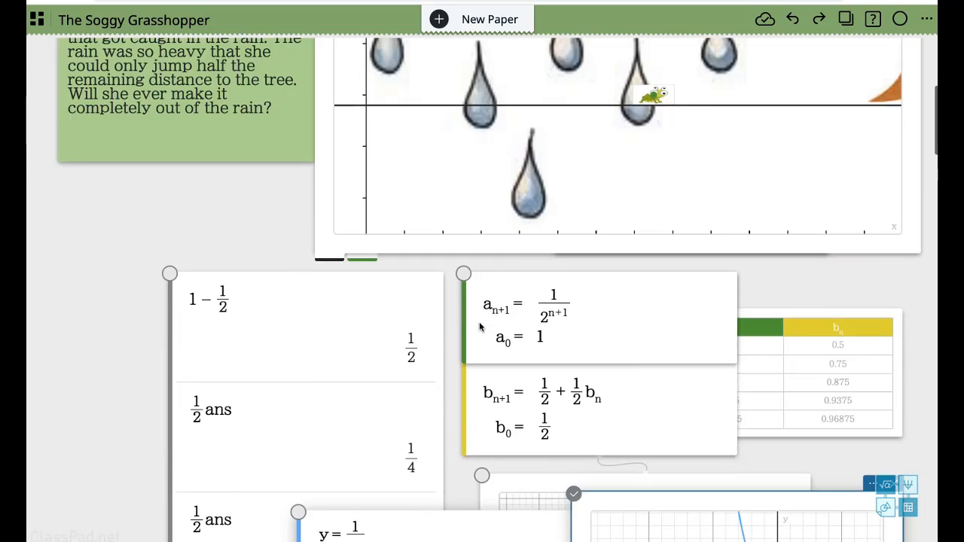
scroll(215, 362, up, 1)
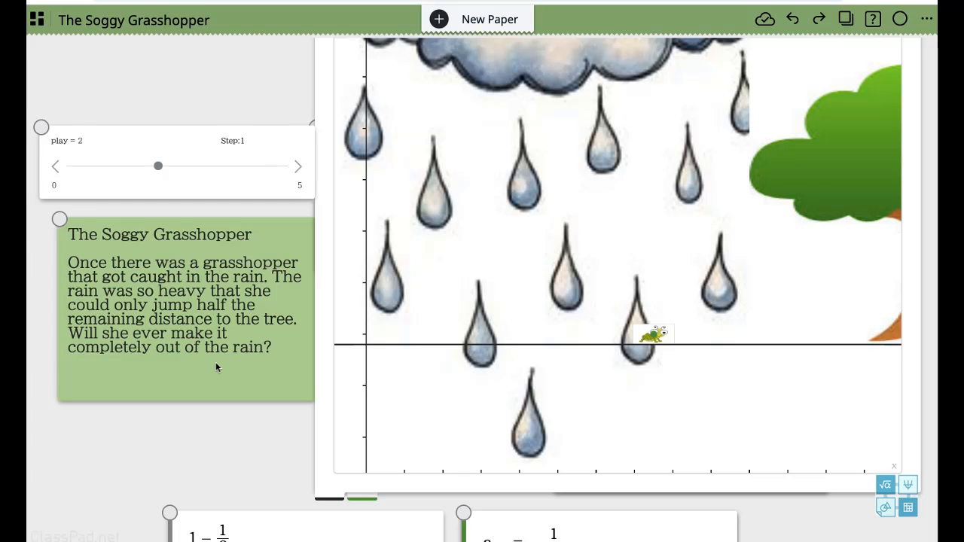
scroll(215, 362, up, 2)
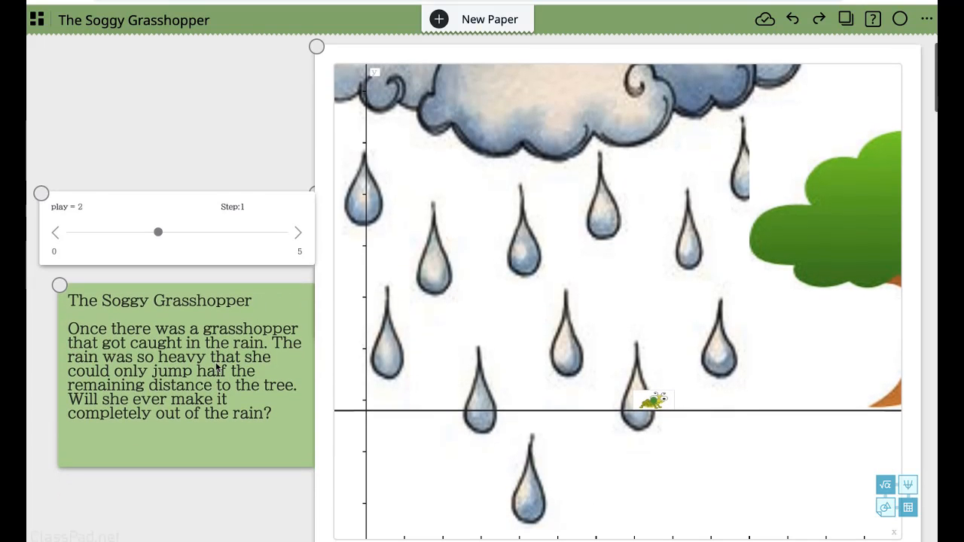